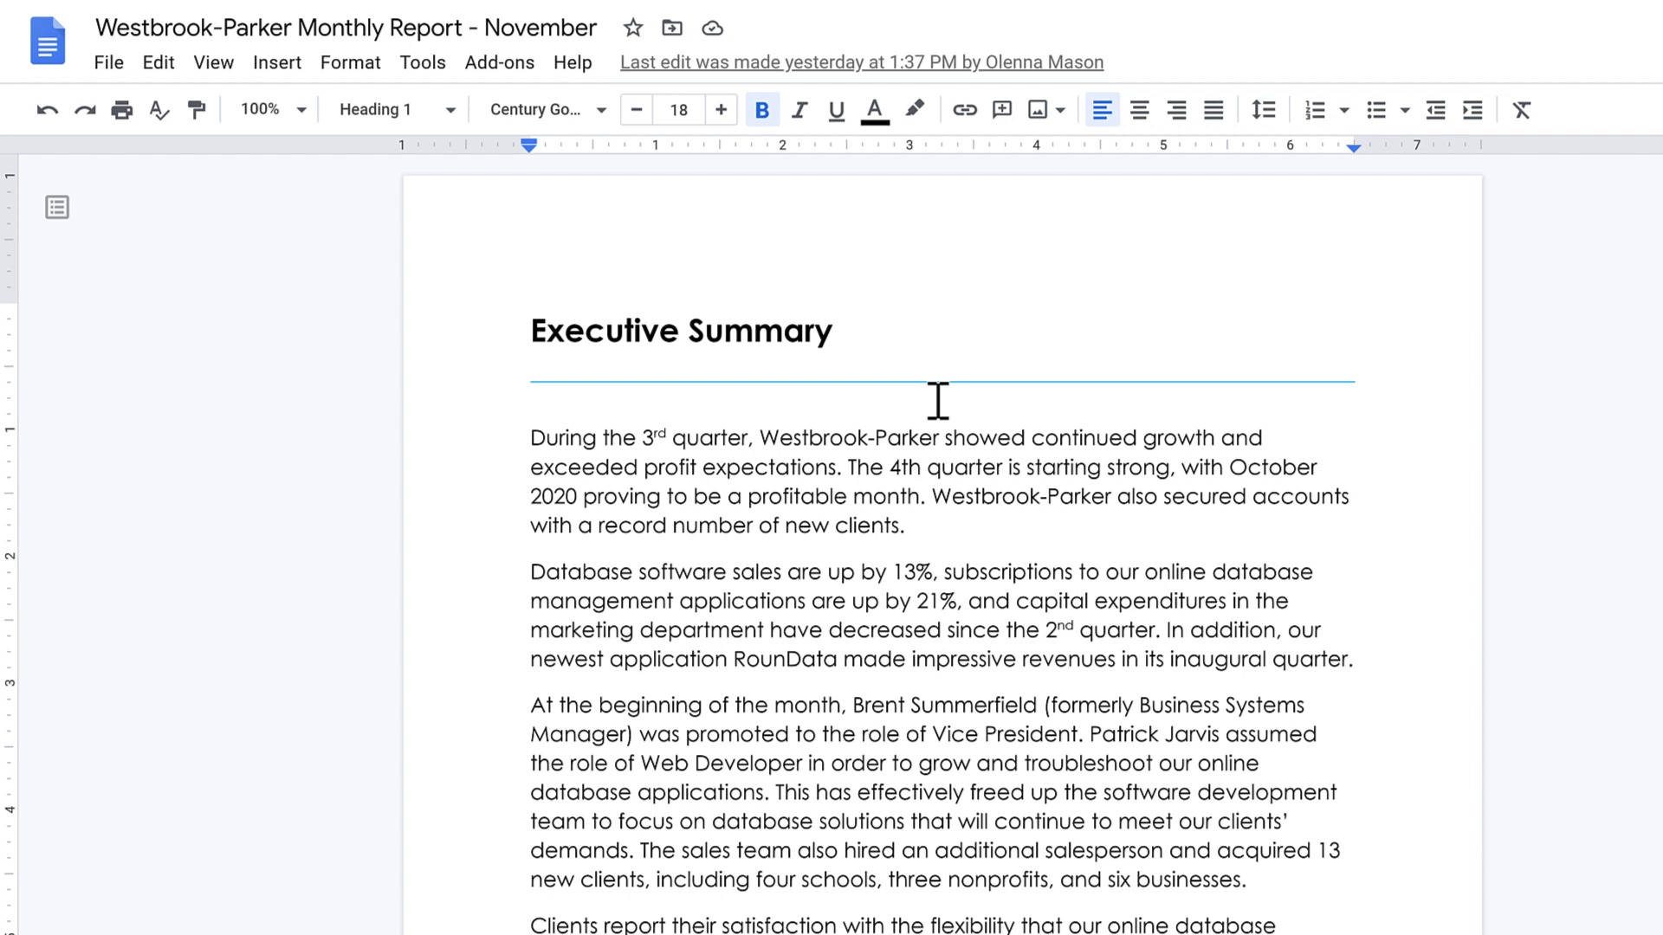
Step: Fill the page header with right-aligned lines: Westbrook-Parker, Monthly Report, and the author's name
double_click(962, 256)
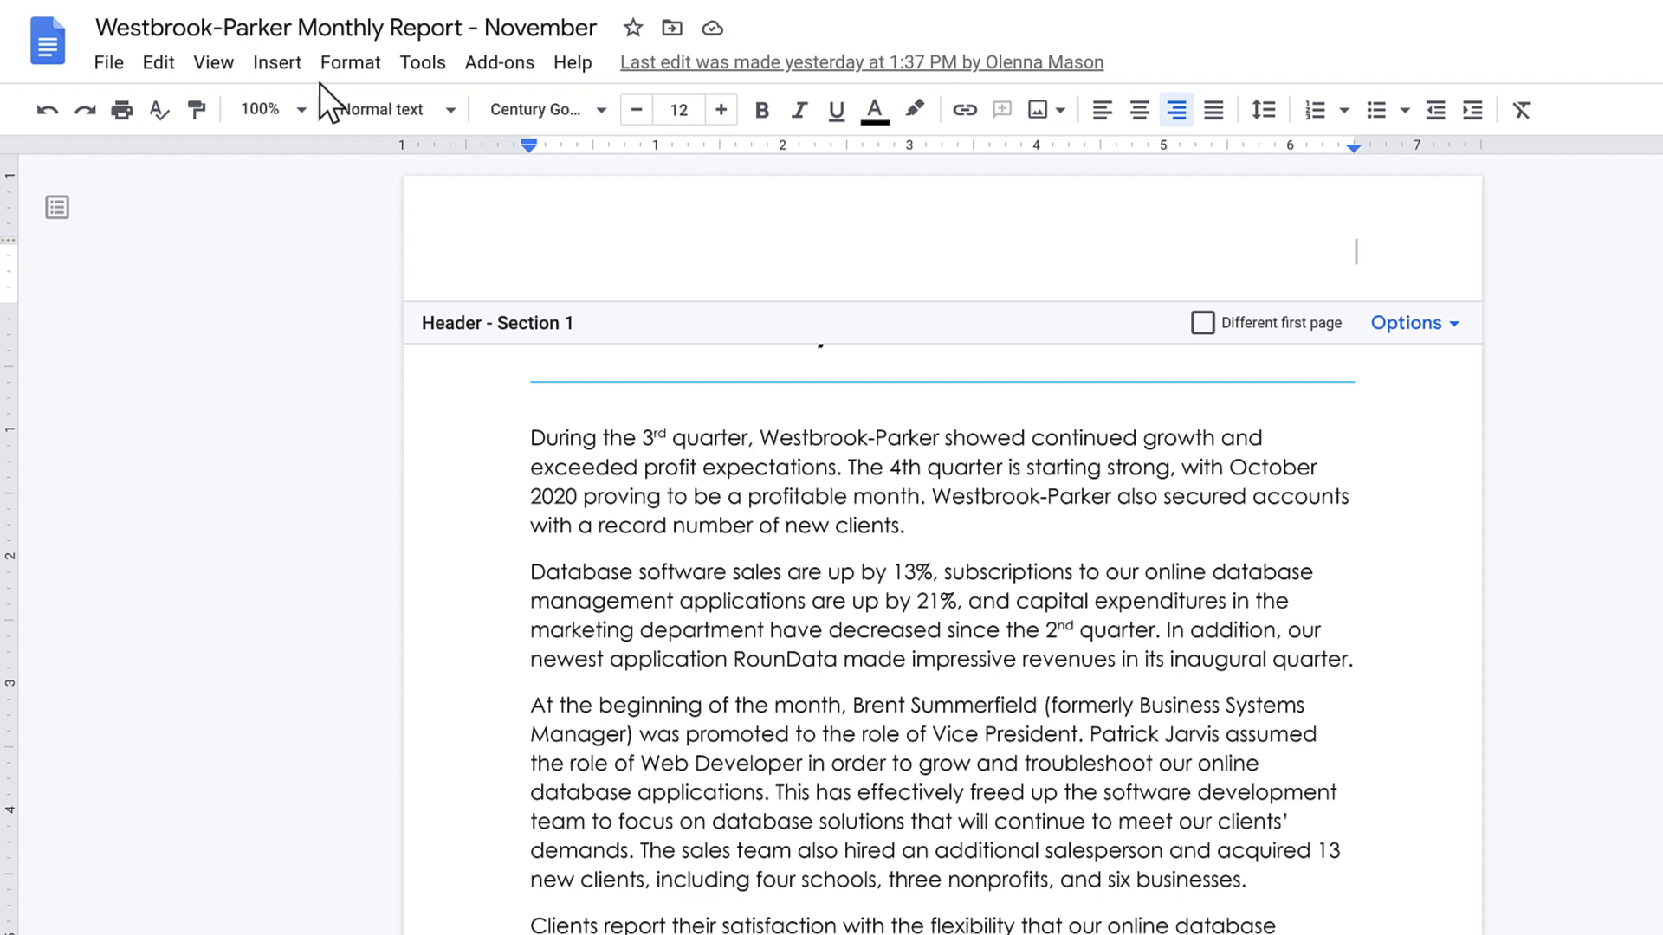
left_click(276, 63)
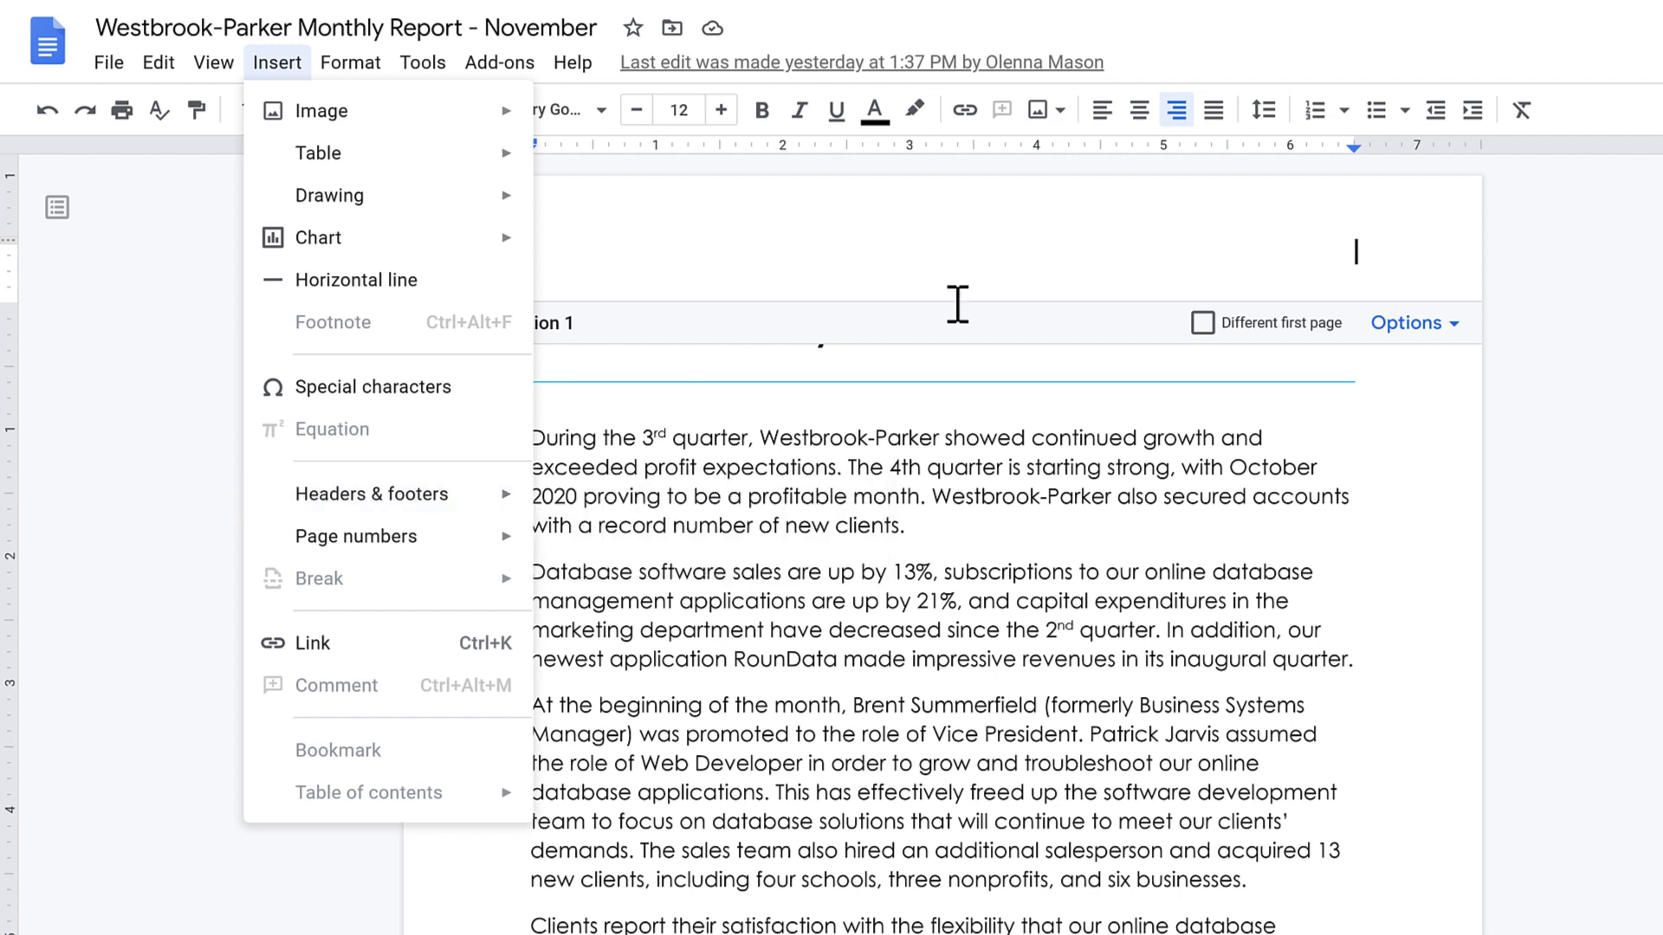
key("Escape")
type("Wes")
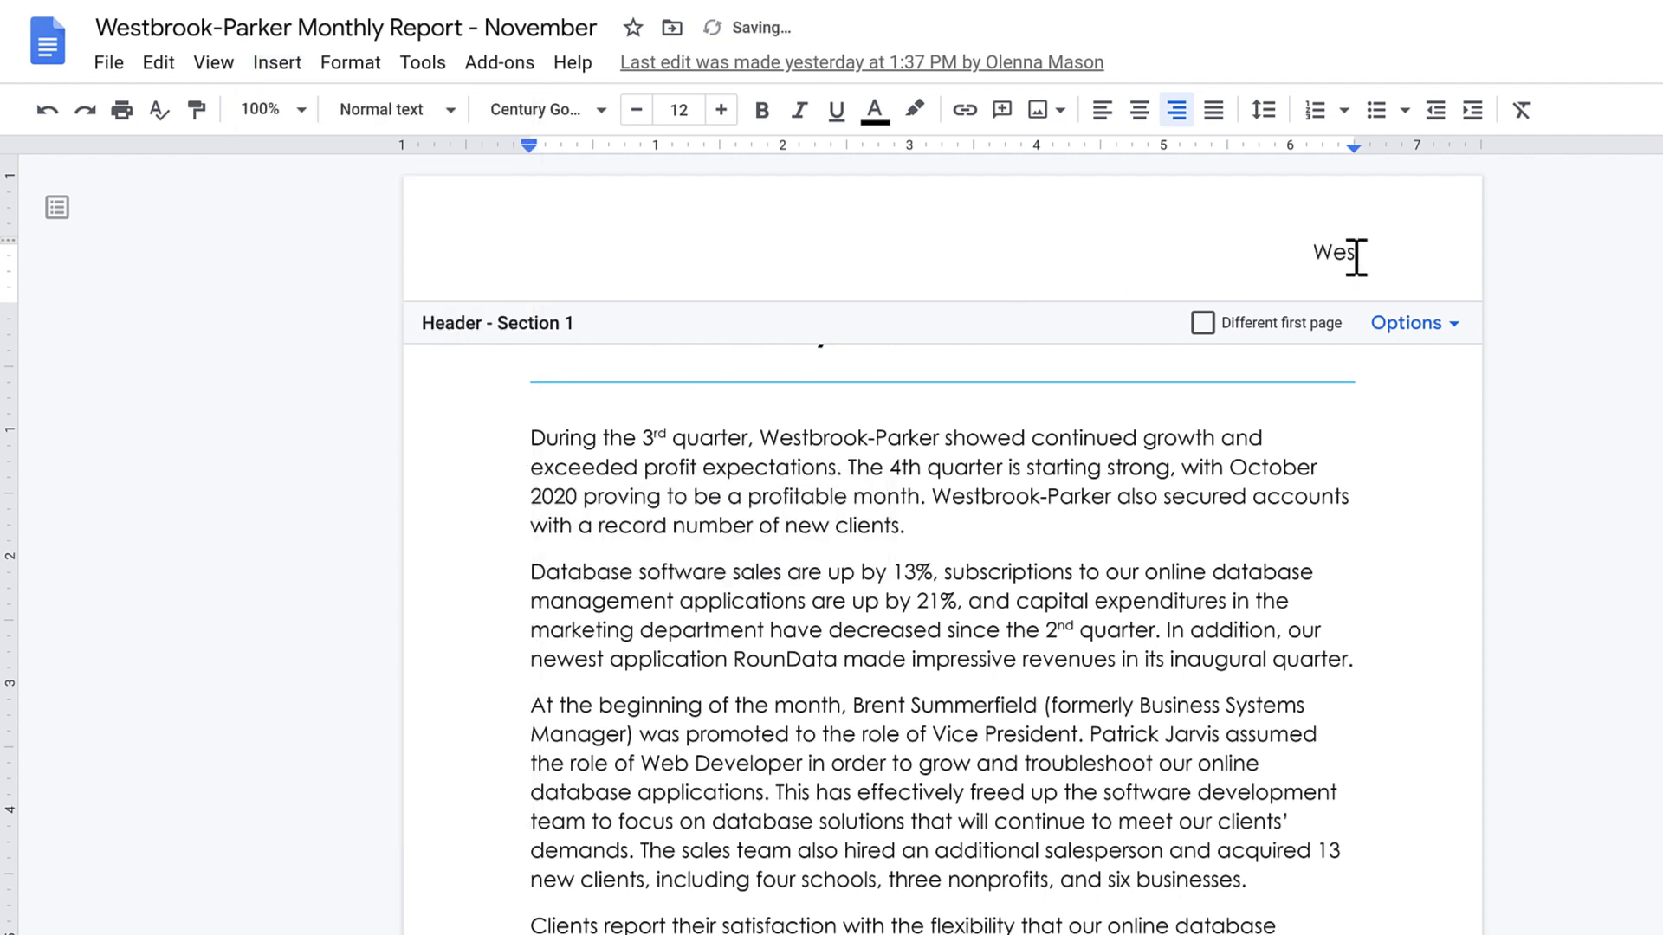
type("tbrook-Parker")
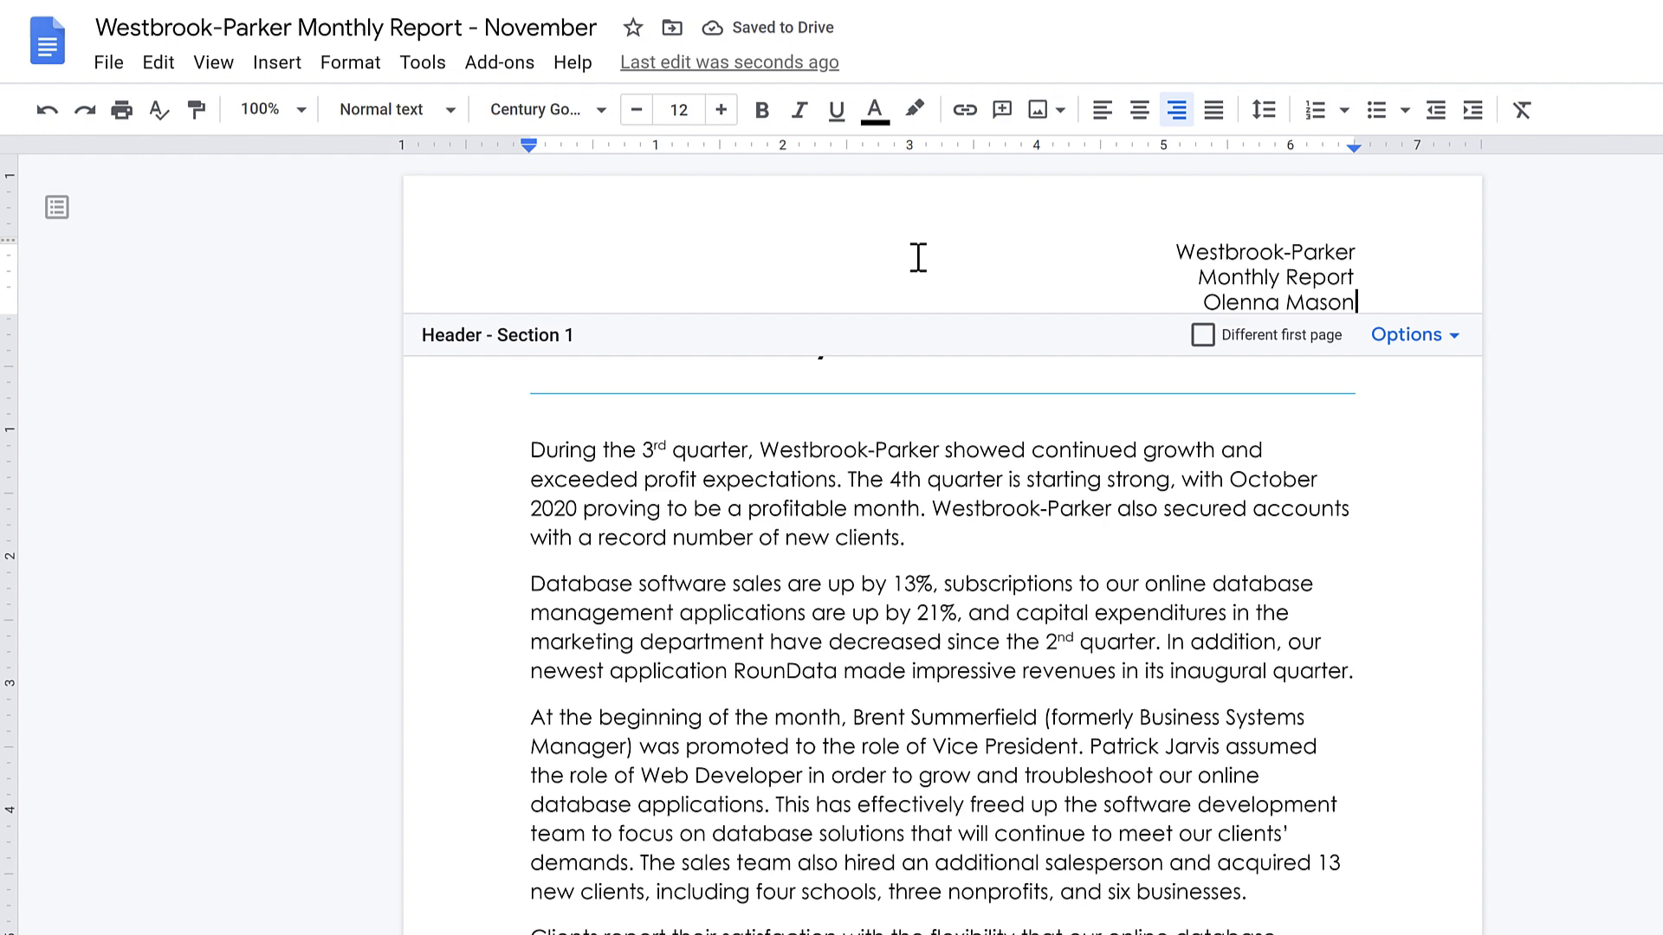
Step: Insert a bottom-right page number into the report's footer
left_click(894, 448)
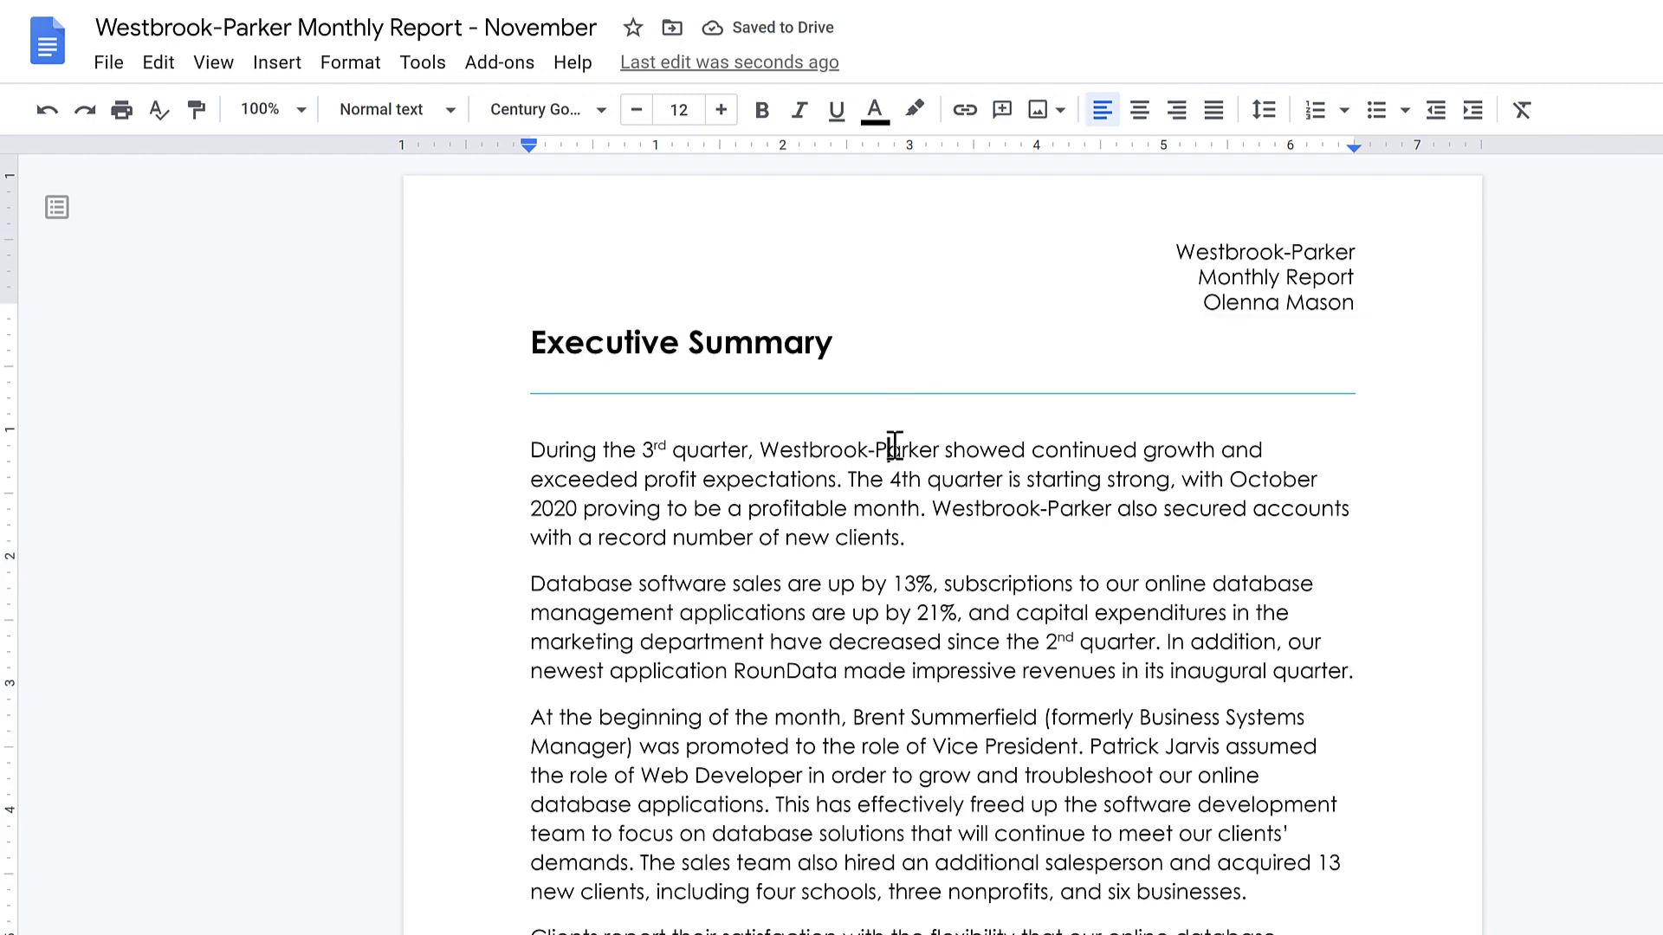
scroll(894, 449, "down", 3)
scroll(894, 447, "down", 3)
scroll(894, 449, "down", 2)
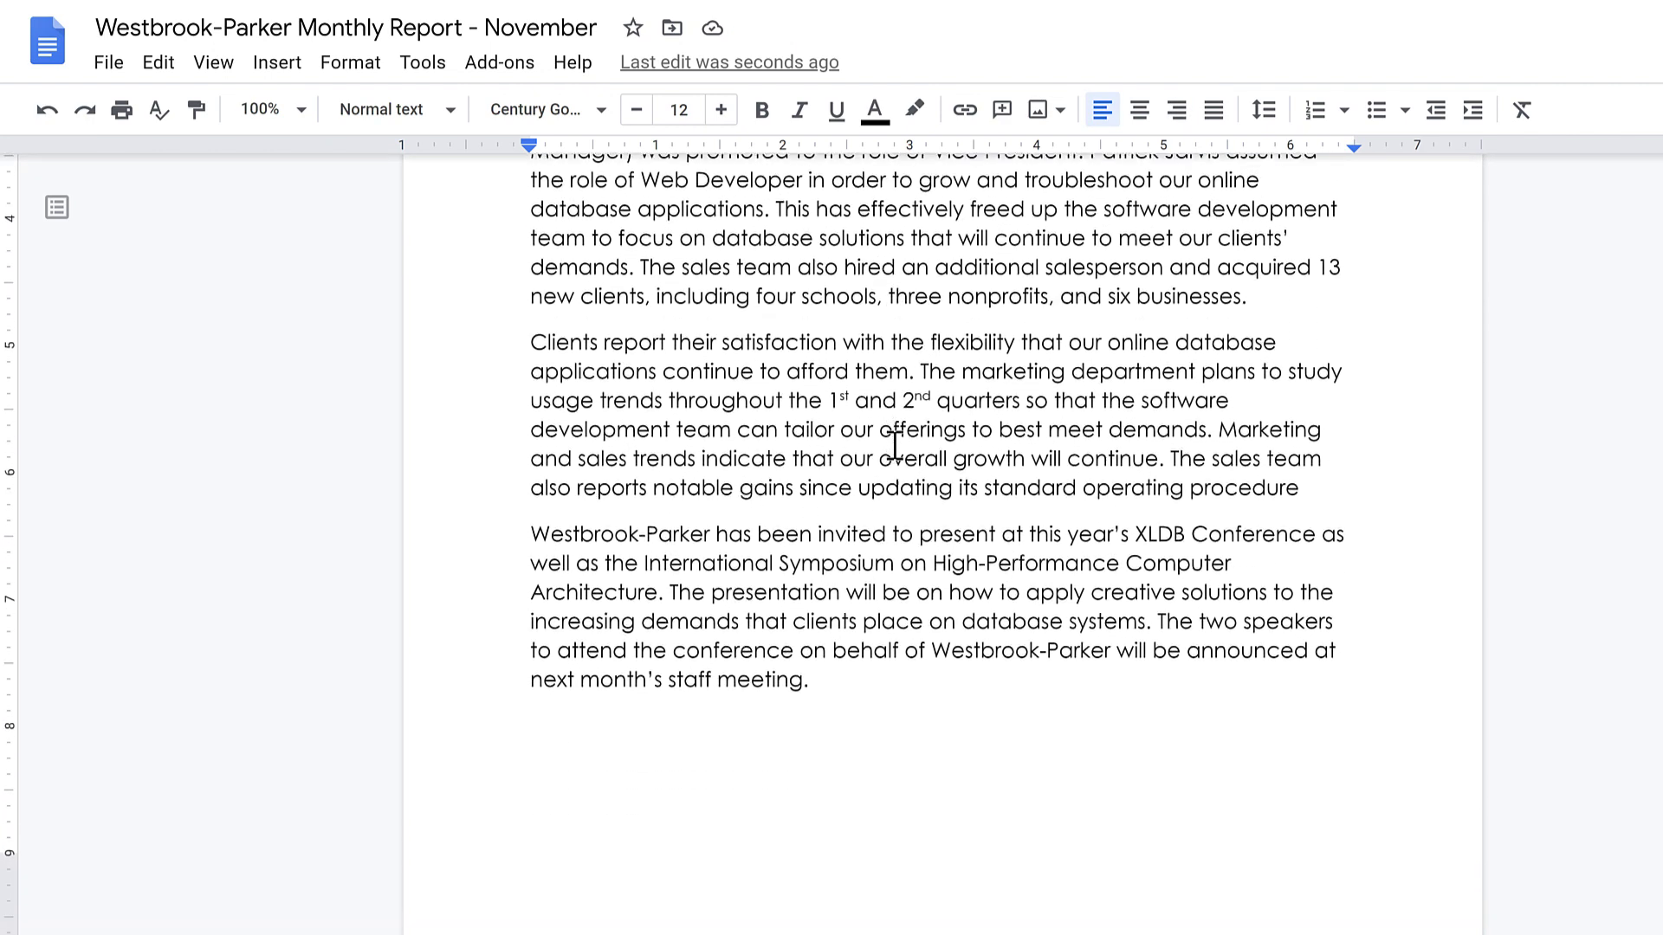
scroll(894, 448, "down", 1)
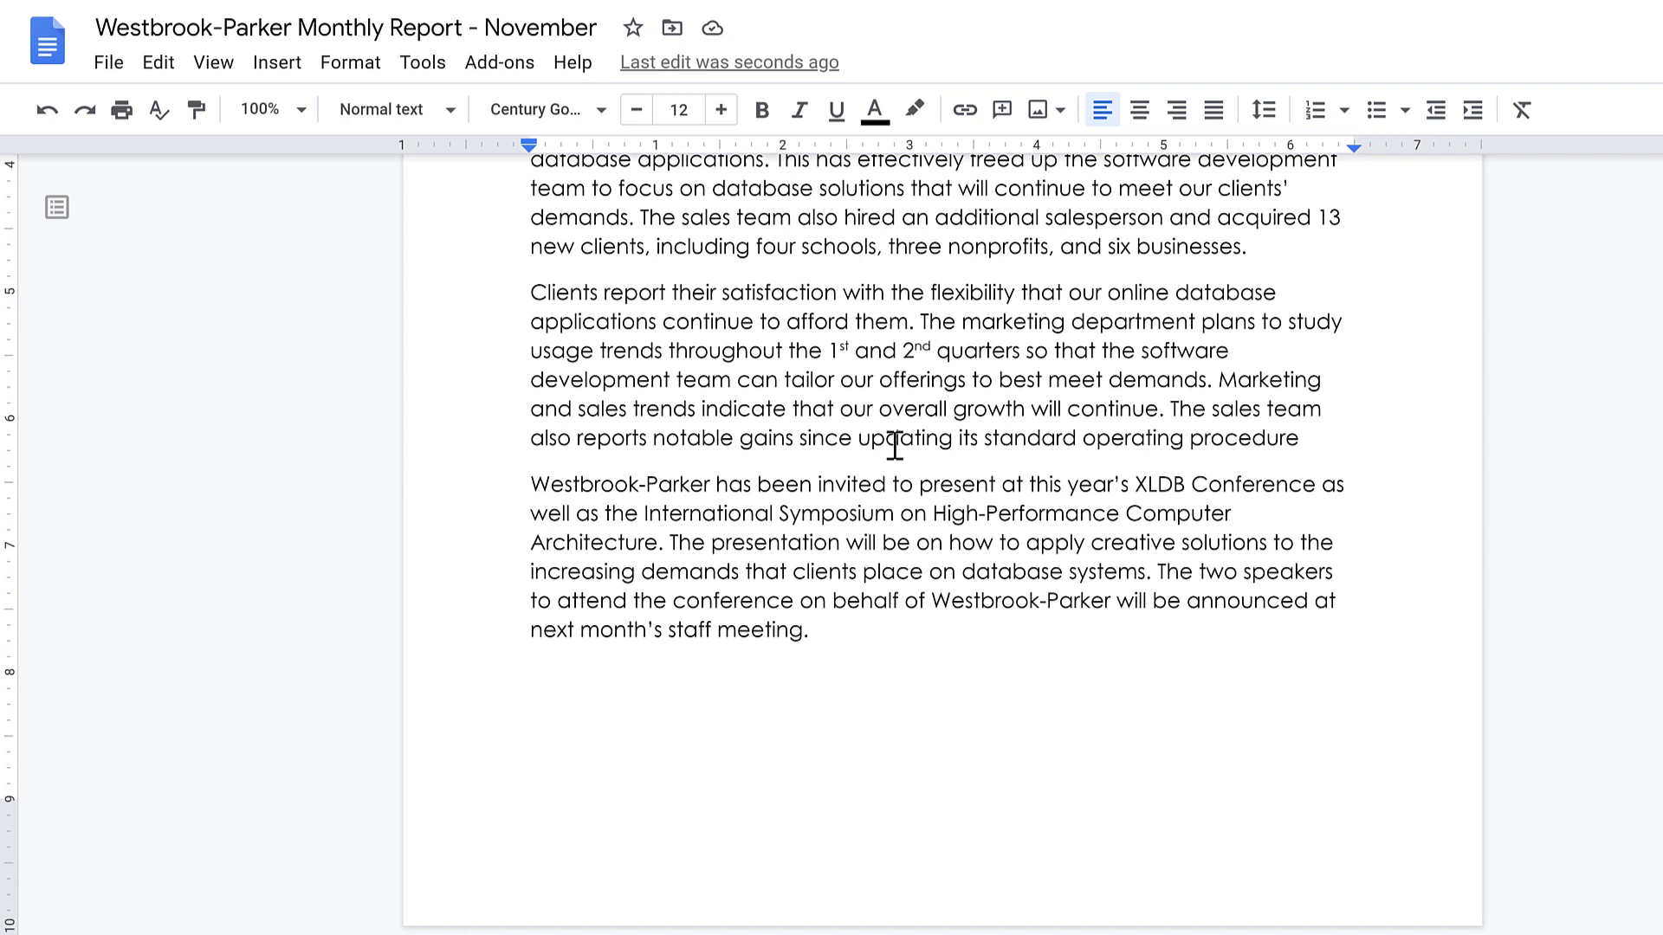
double_click(901, 842)
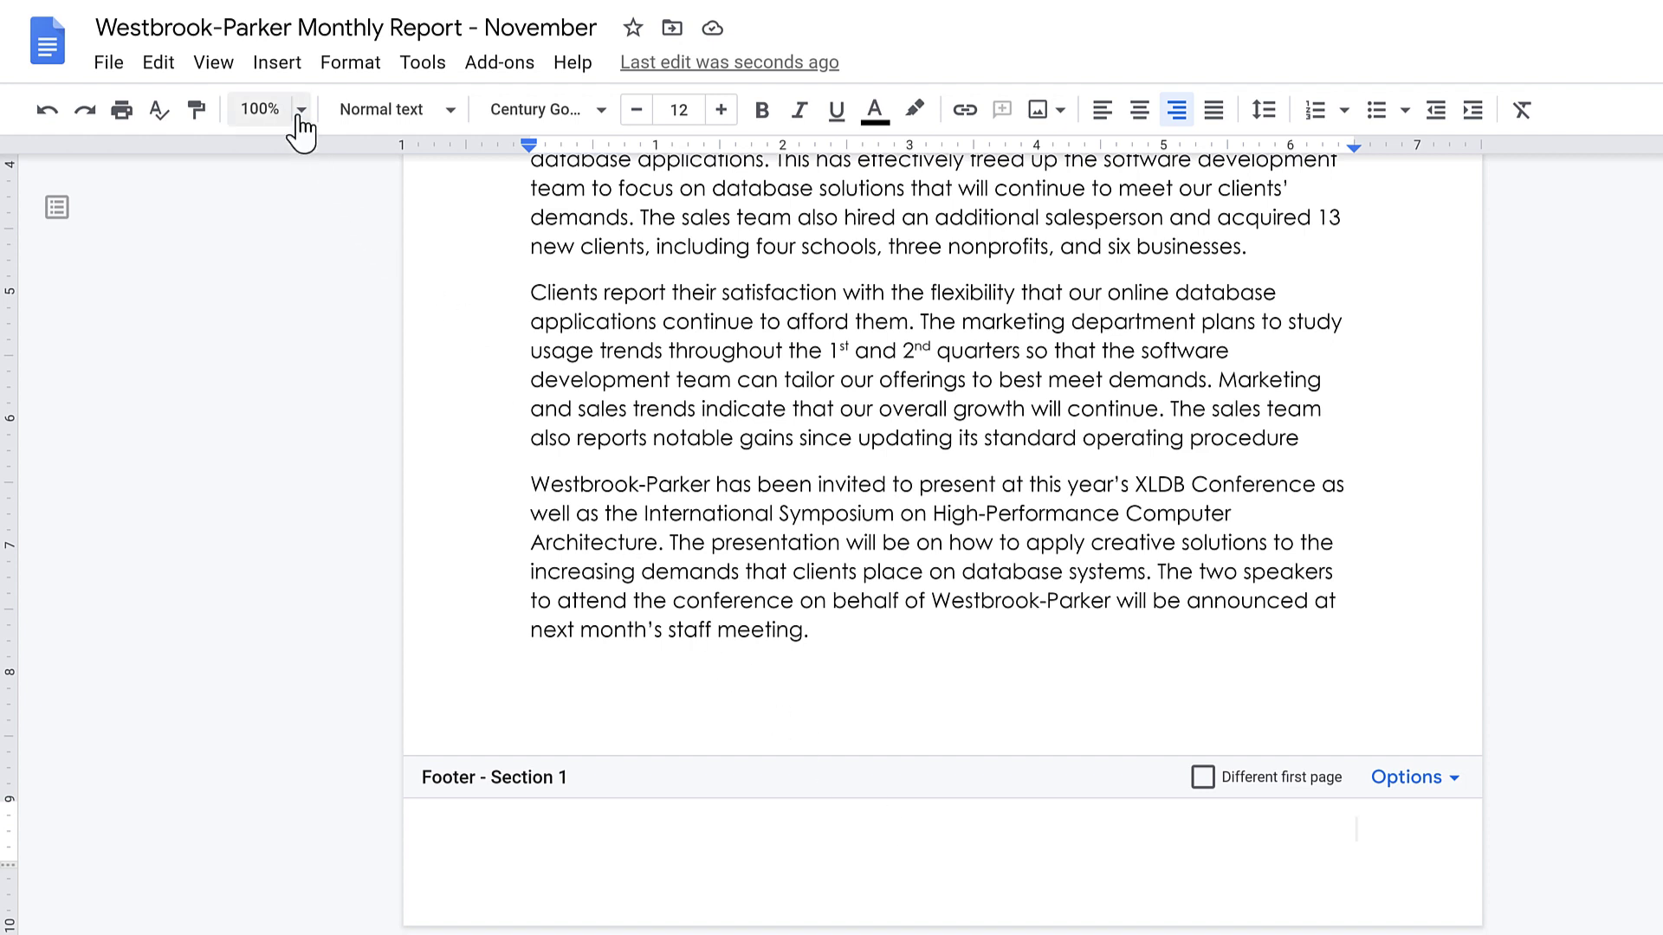
left_click(277, 62)
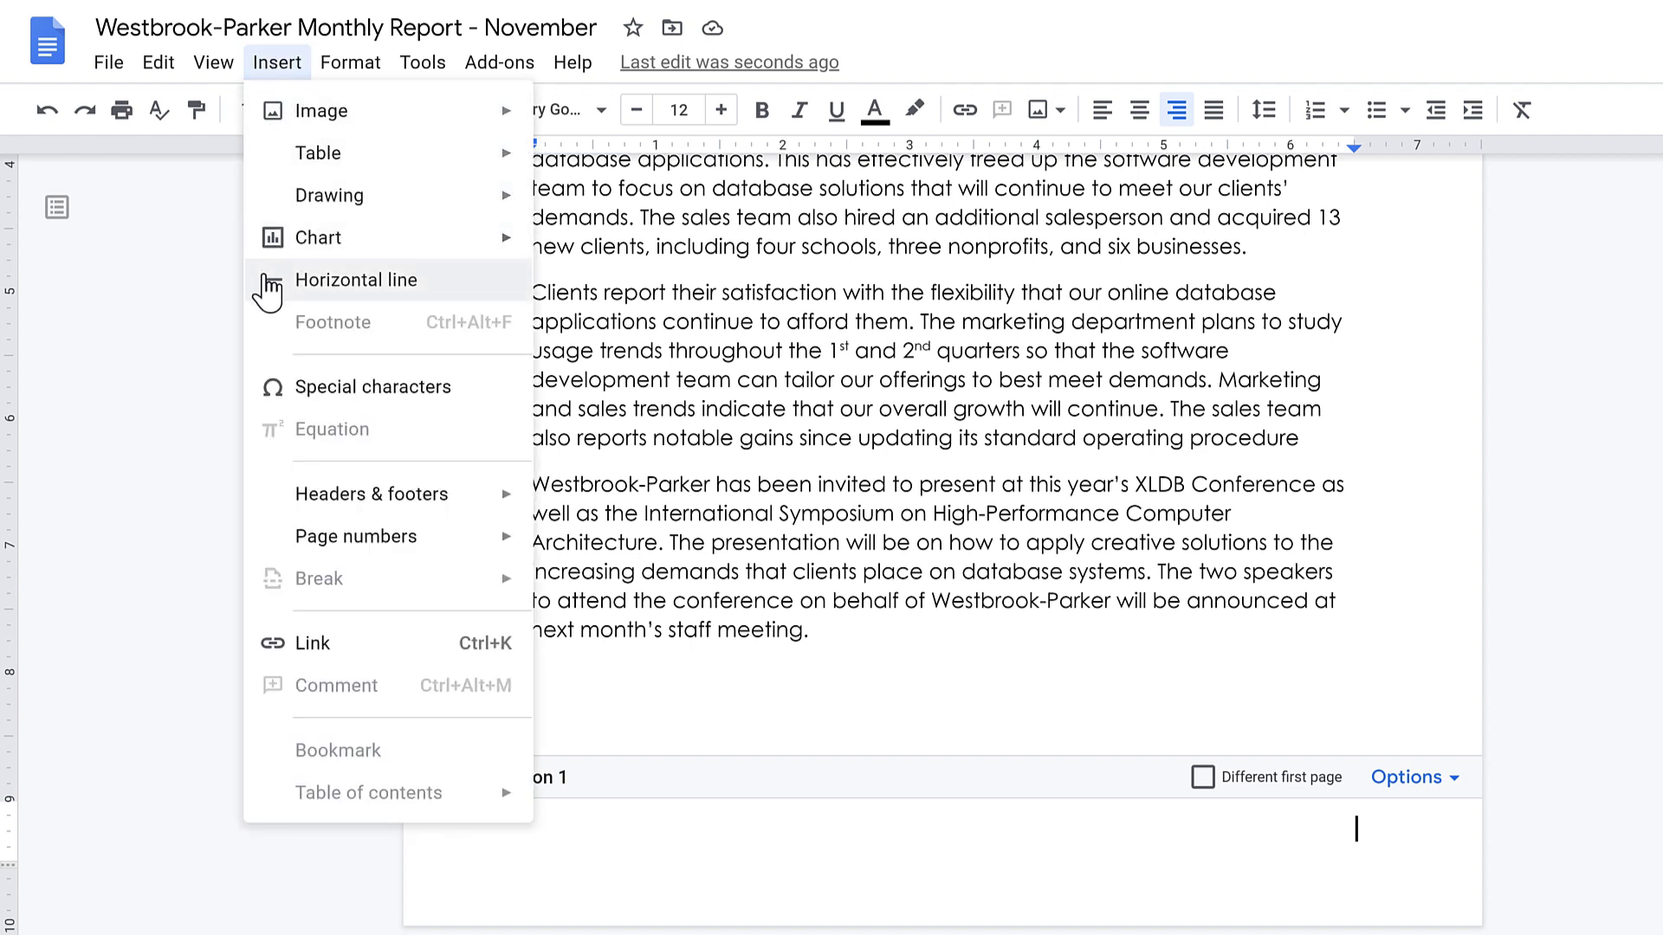
mouse_move(357, 537)
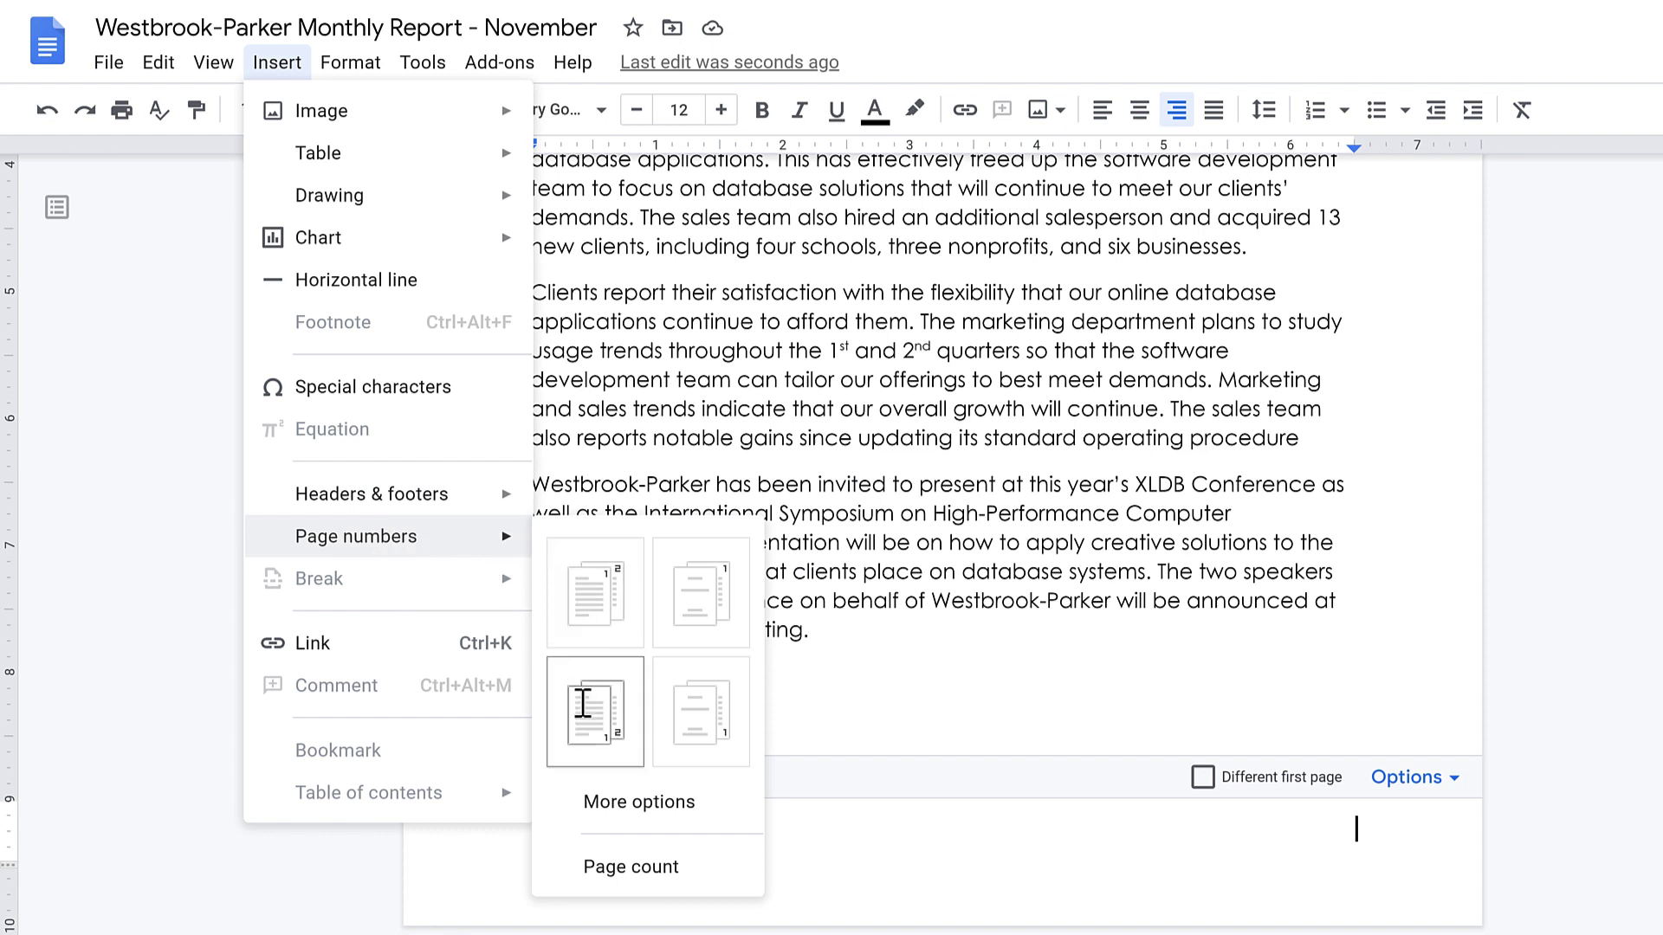
left_click(593, 710)
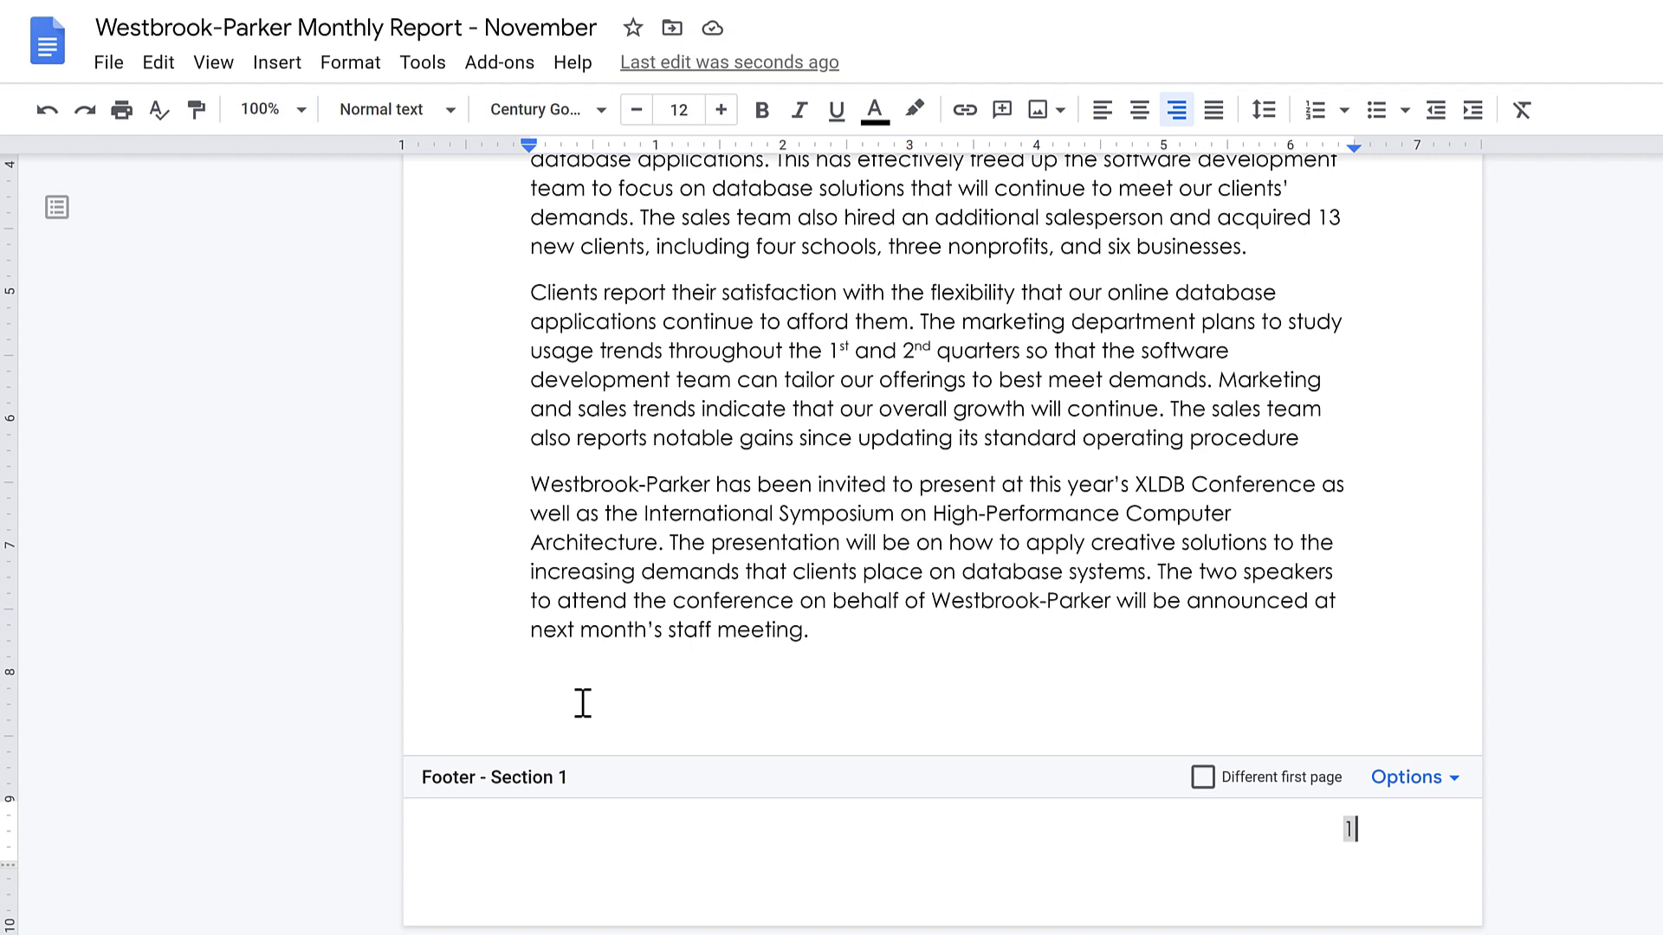
type(" of")
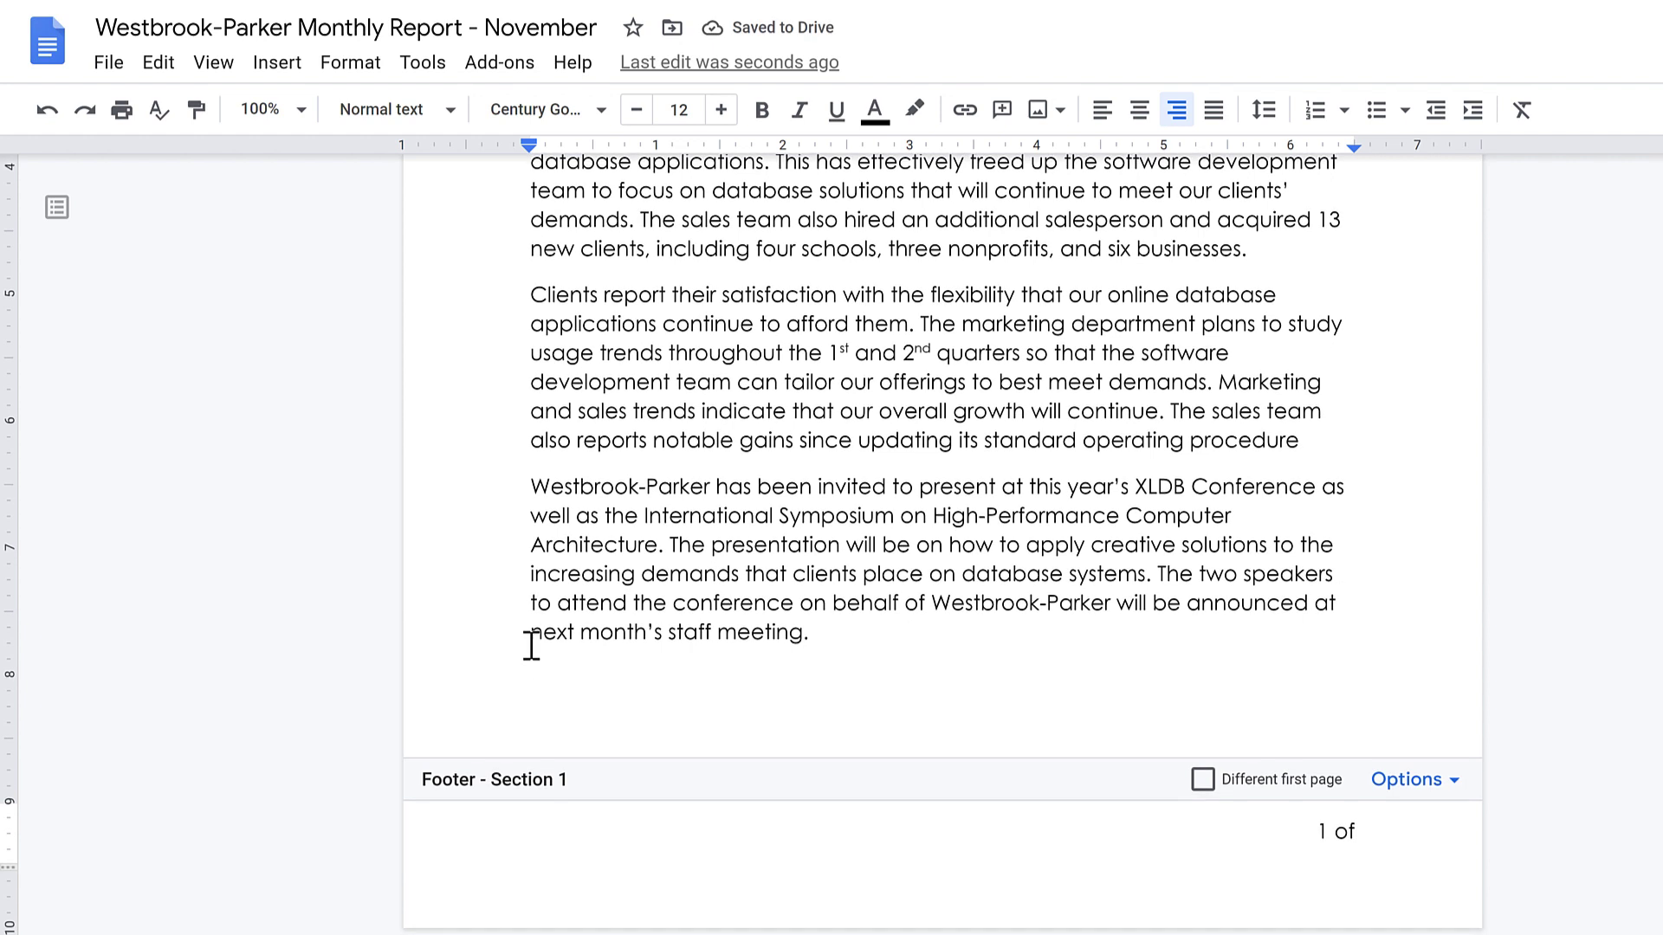
Step: Add ' of' and the total page count so the footer reads '1 of 4'
left_click(277, 62)
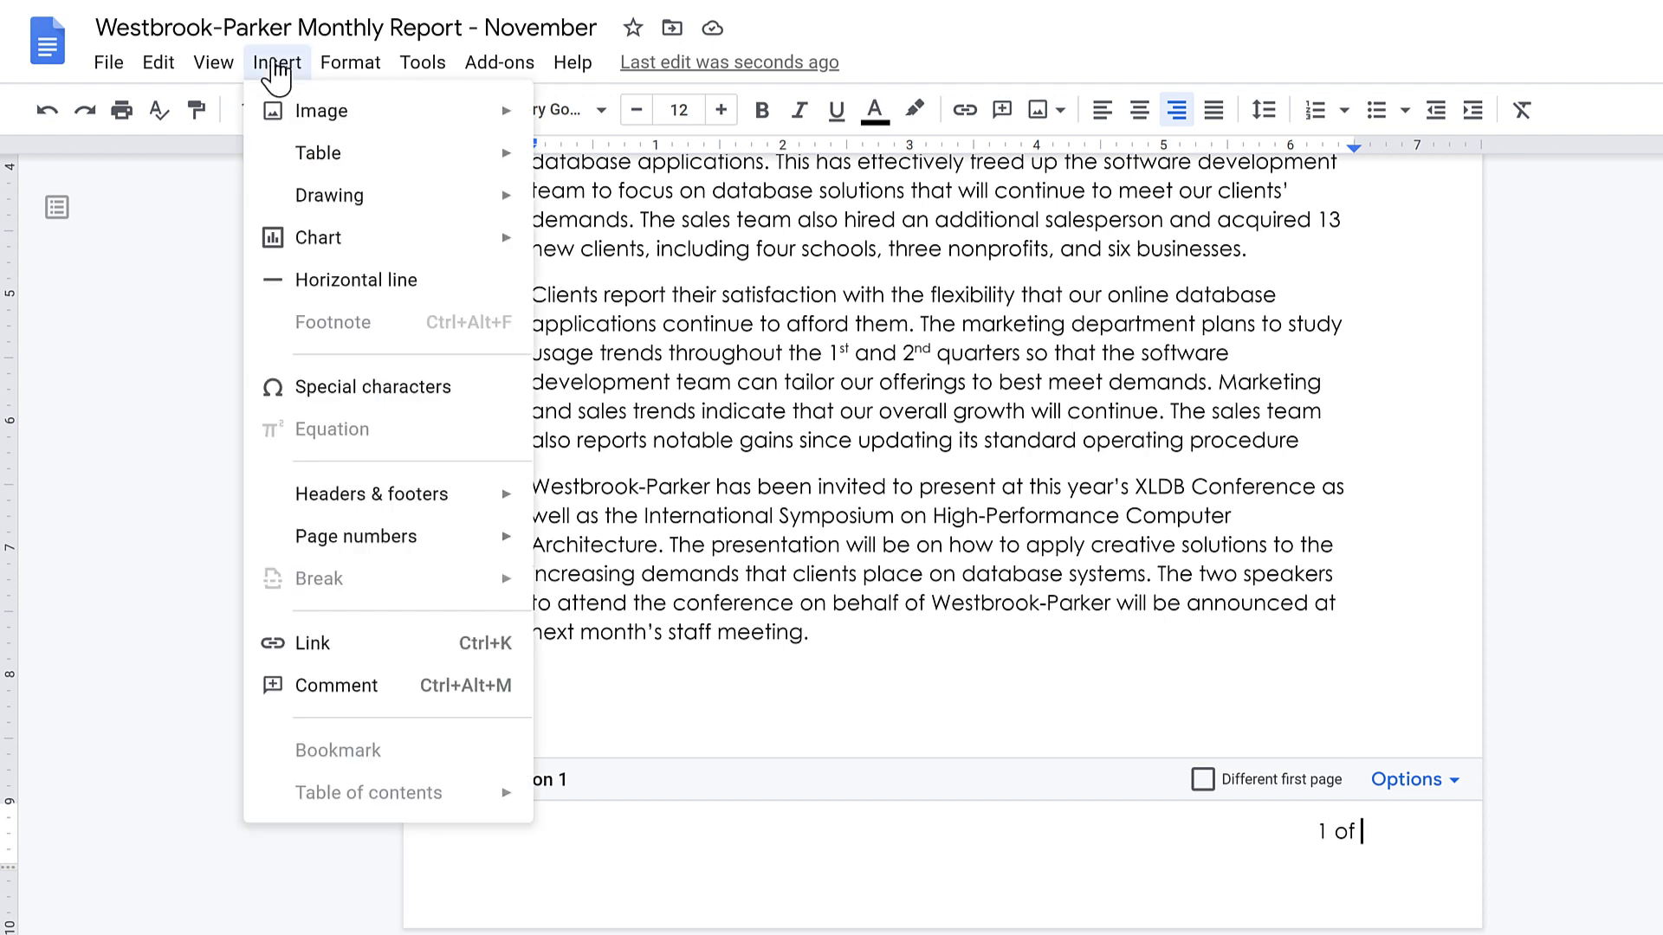
mouse_move(356, 537)
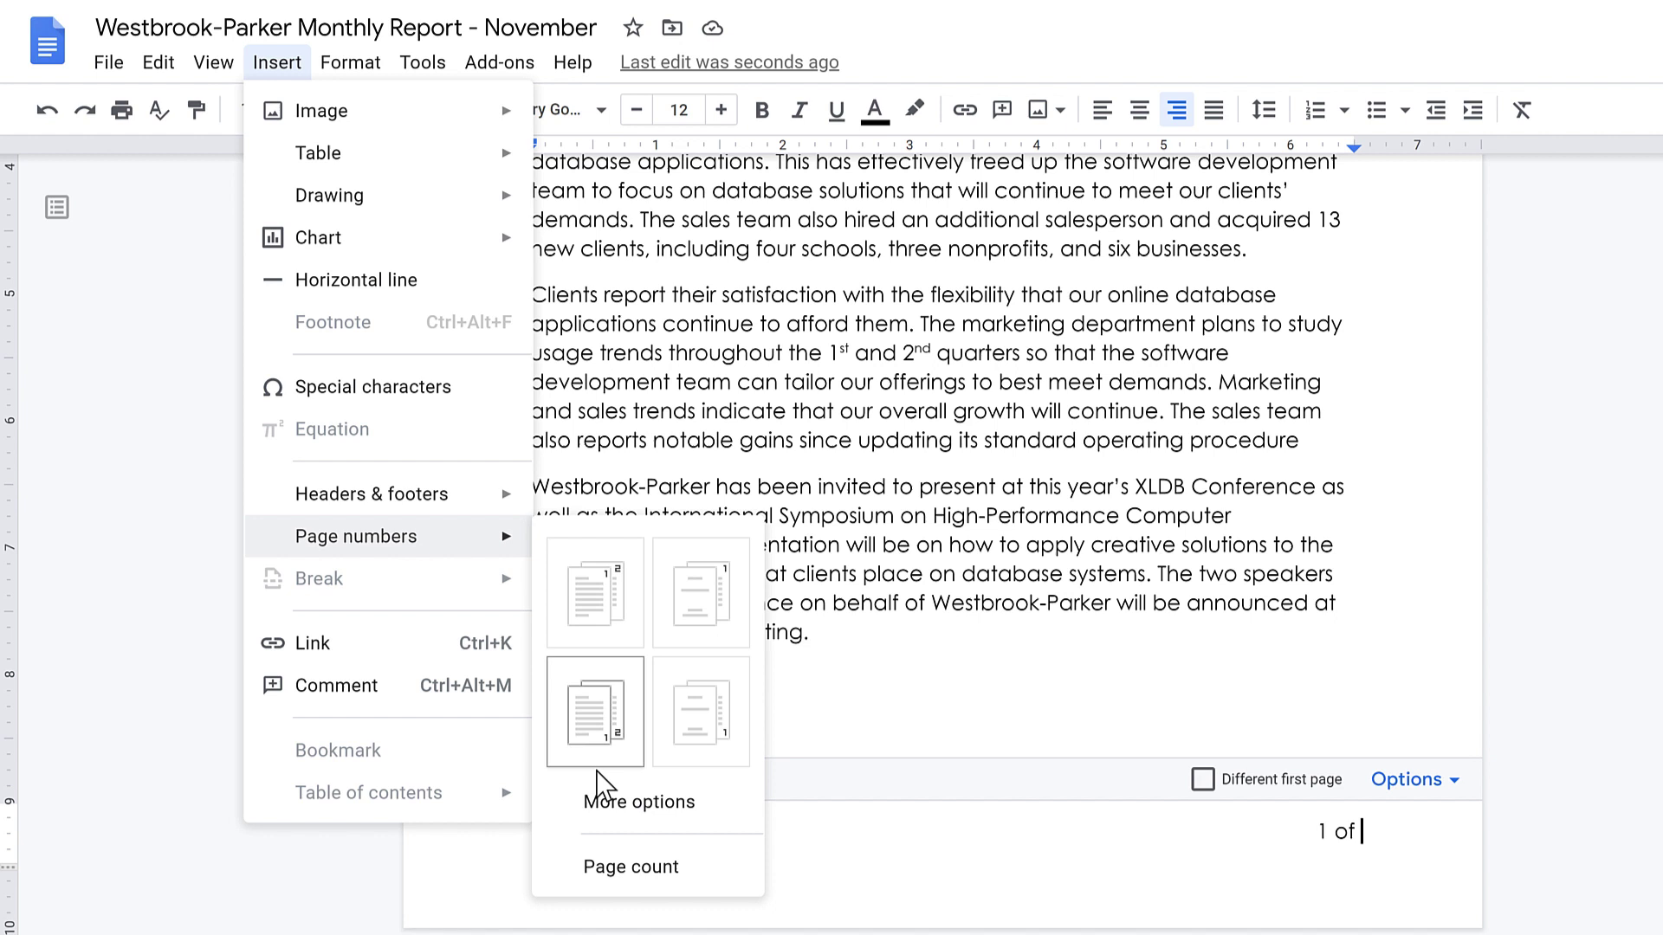
left_click(630, 867)
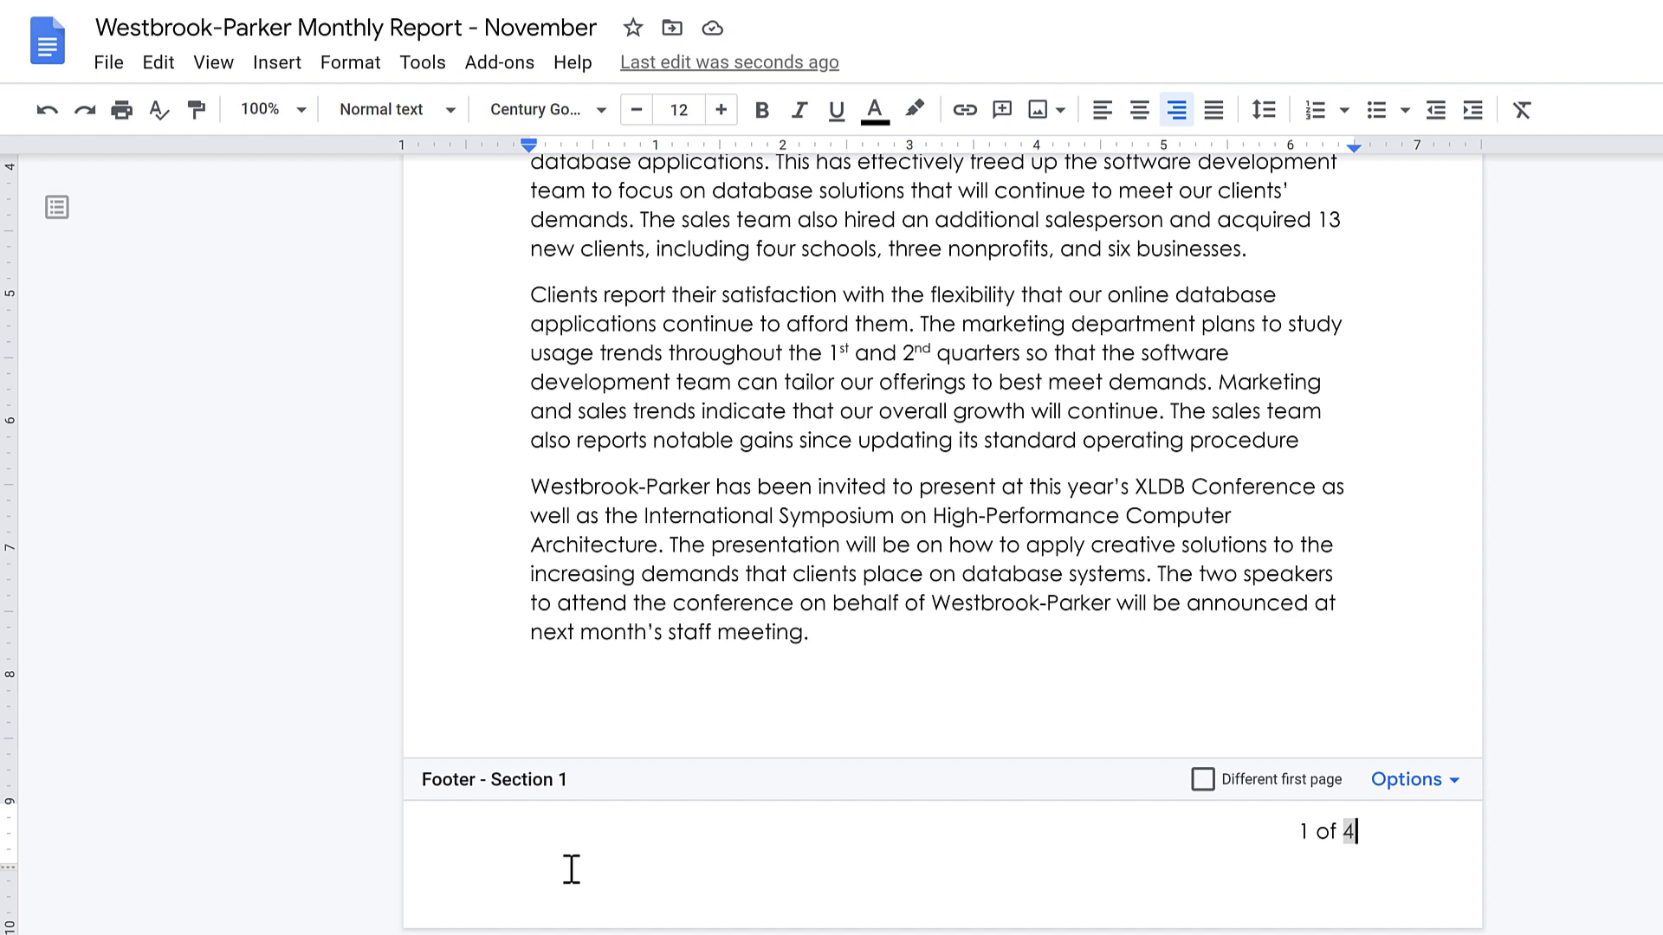
Step: Enable 'Different first page' so page one gets its own empty footer
left_click(1204, 781)
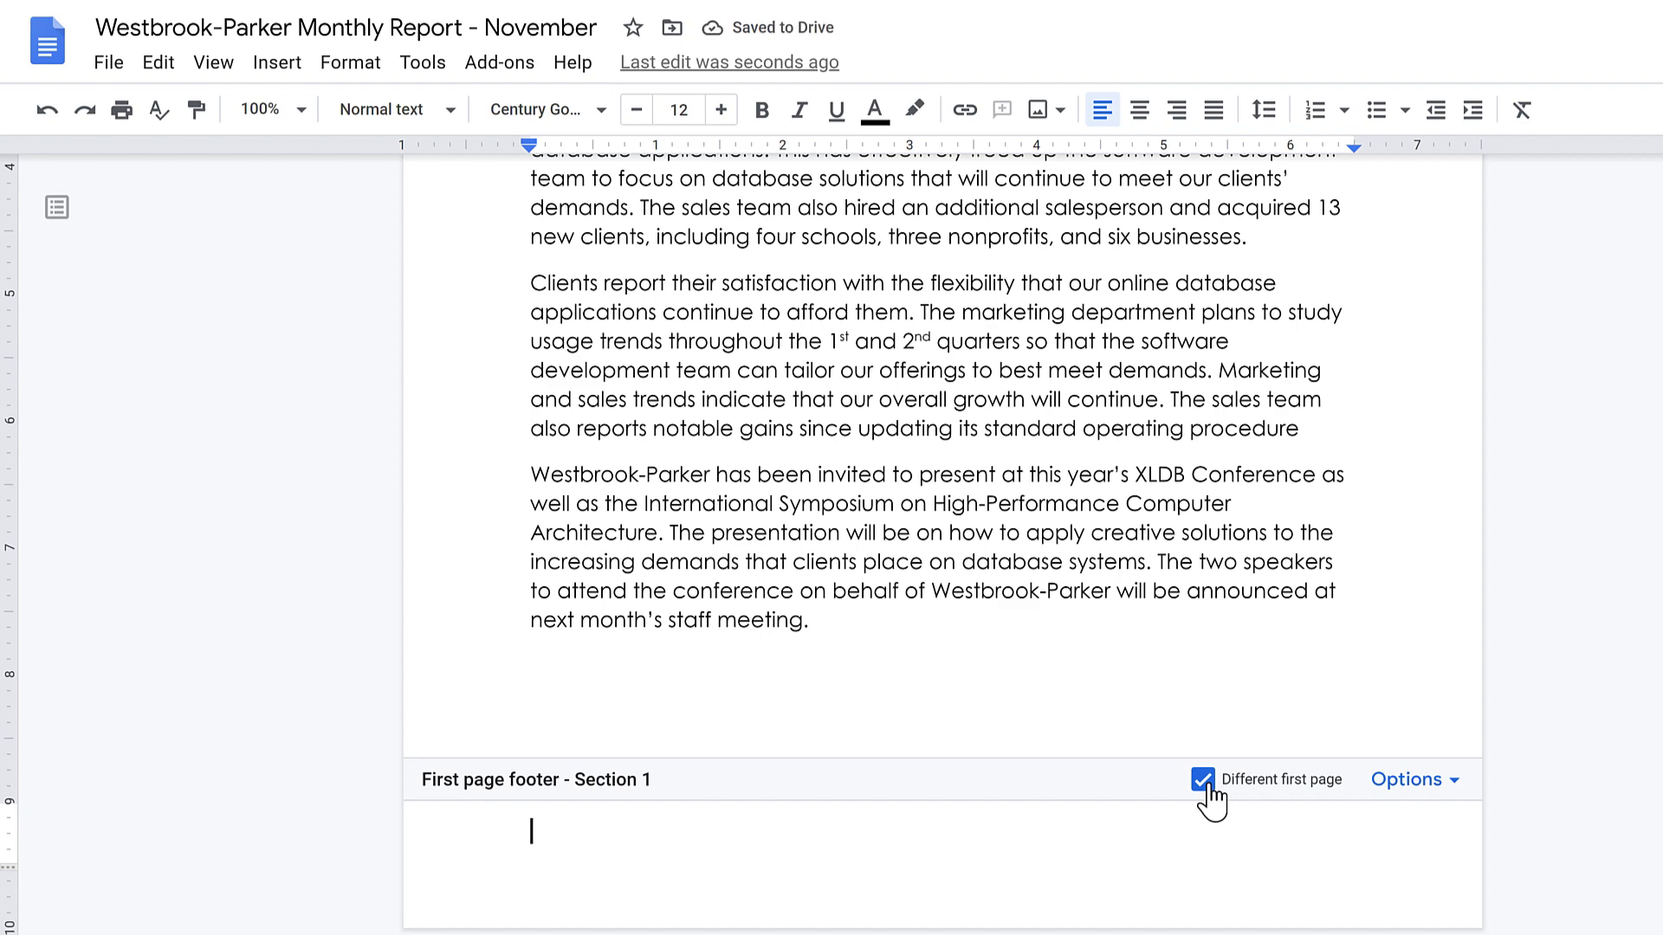
scroll(1212, 796, "down", 3)
scroll(1211, 796, "down", 3)
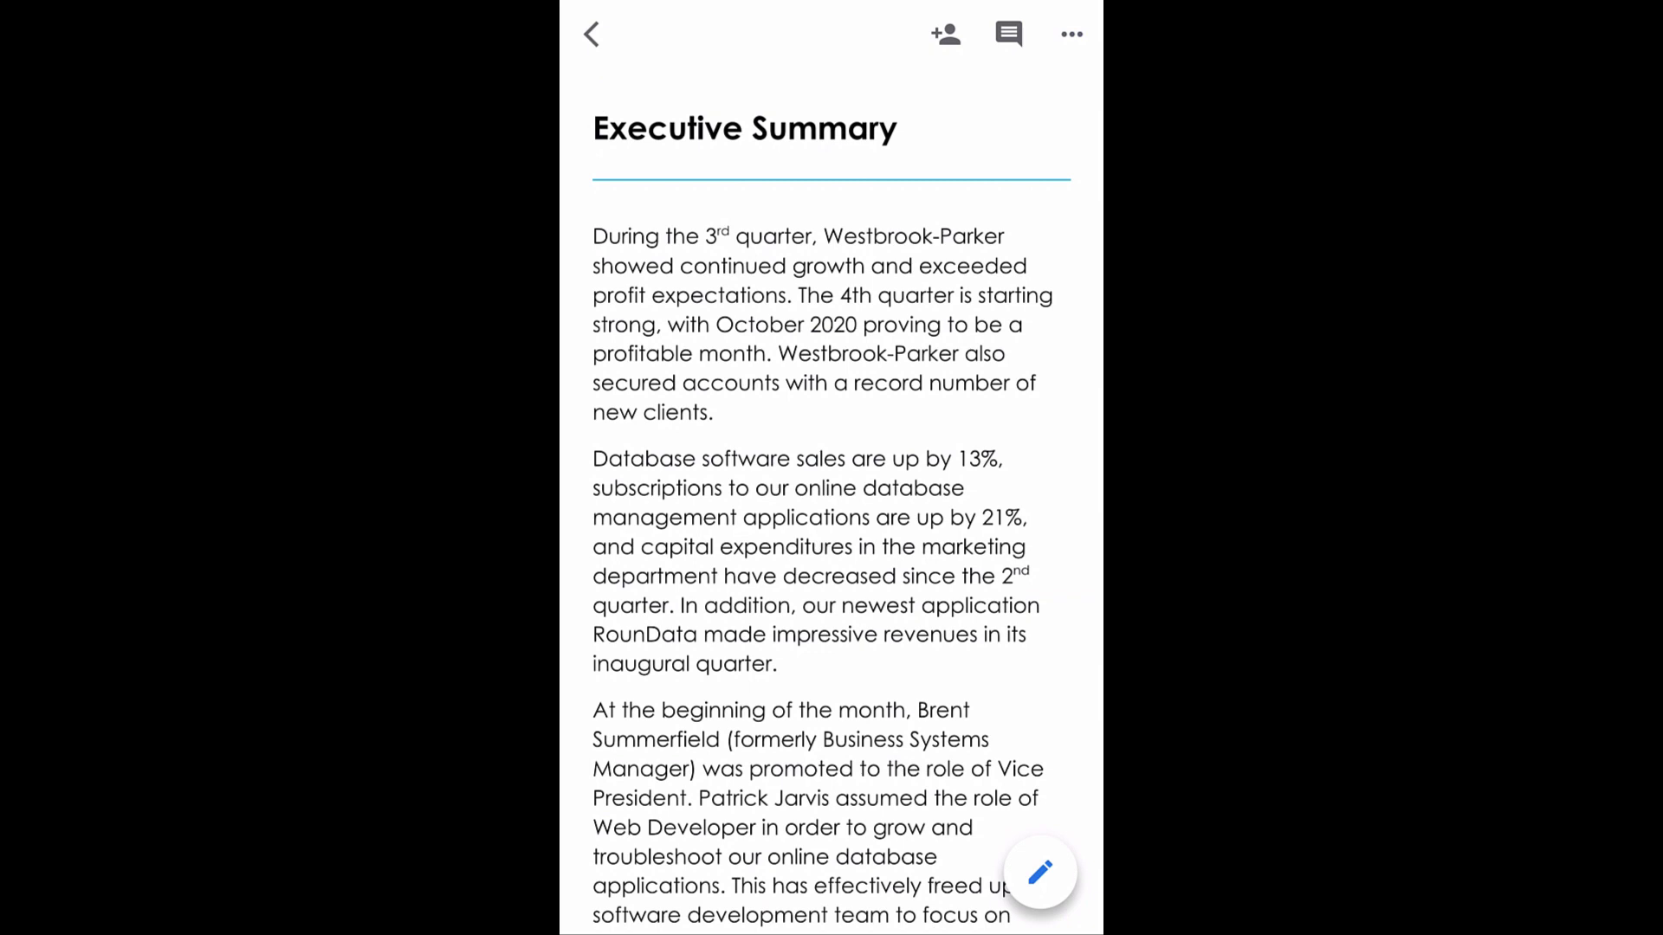
Step: Turn on Print layout from the mobile app's document options menu
left_click(1070, 33)
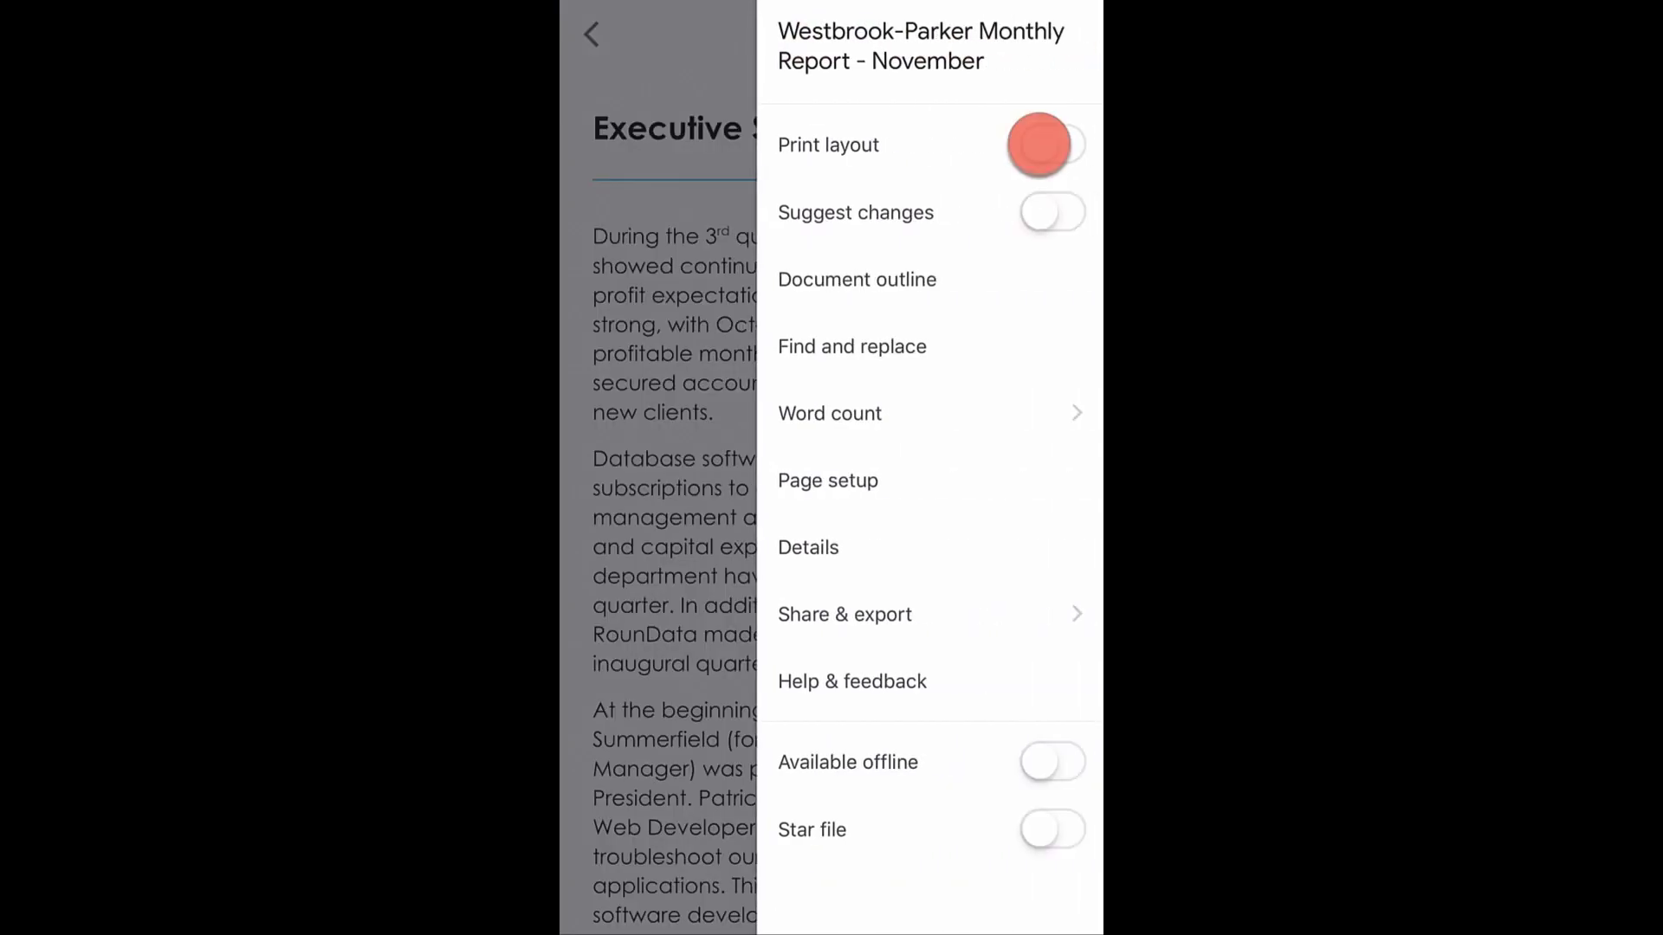
left_click(1040, 144)
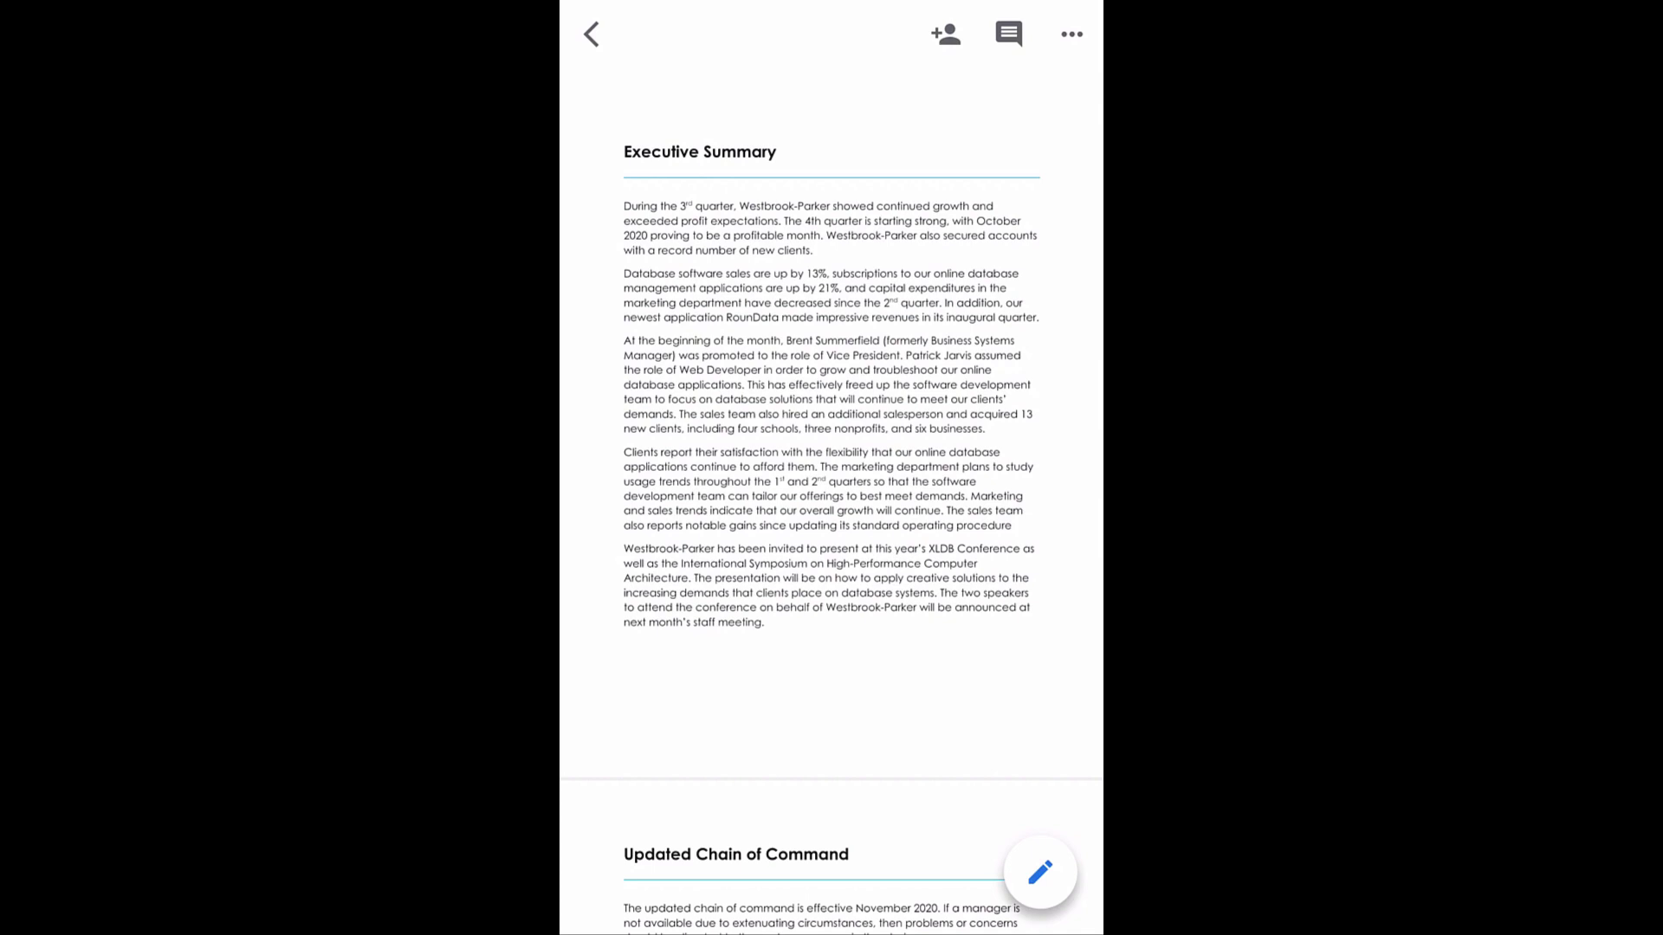
Step: Enter the Westbrook-Parker, Monthly Report and author header lines on mobile, then confirm
left_click(919, 109)
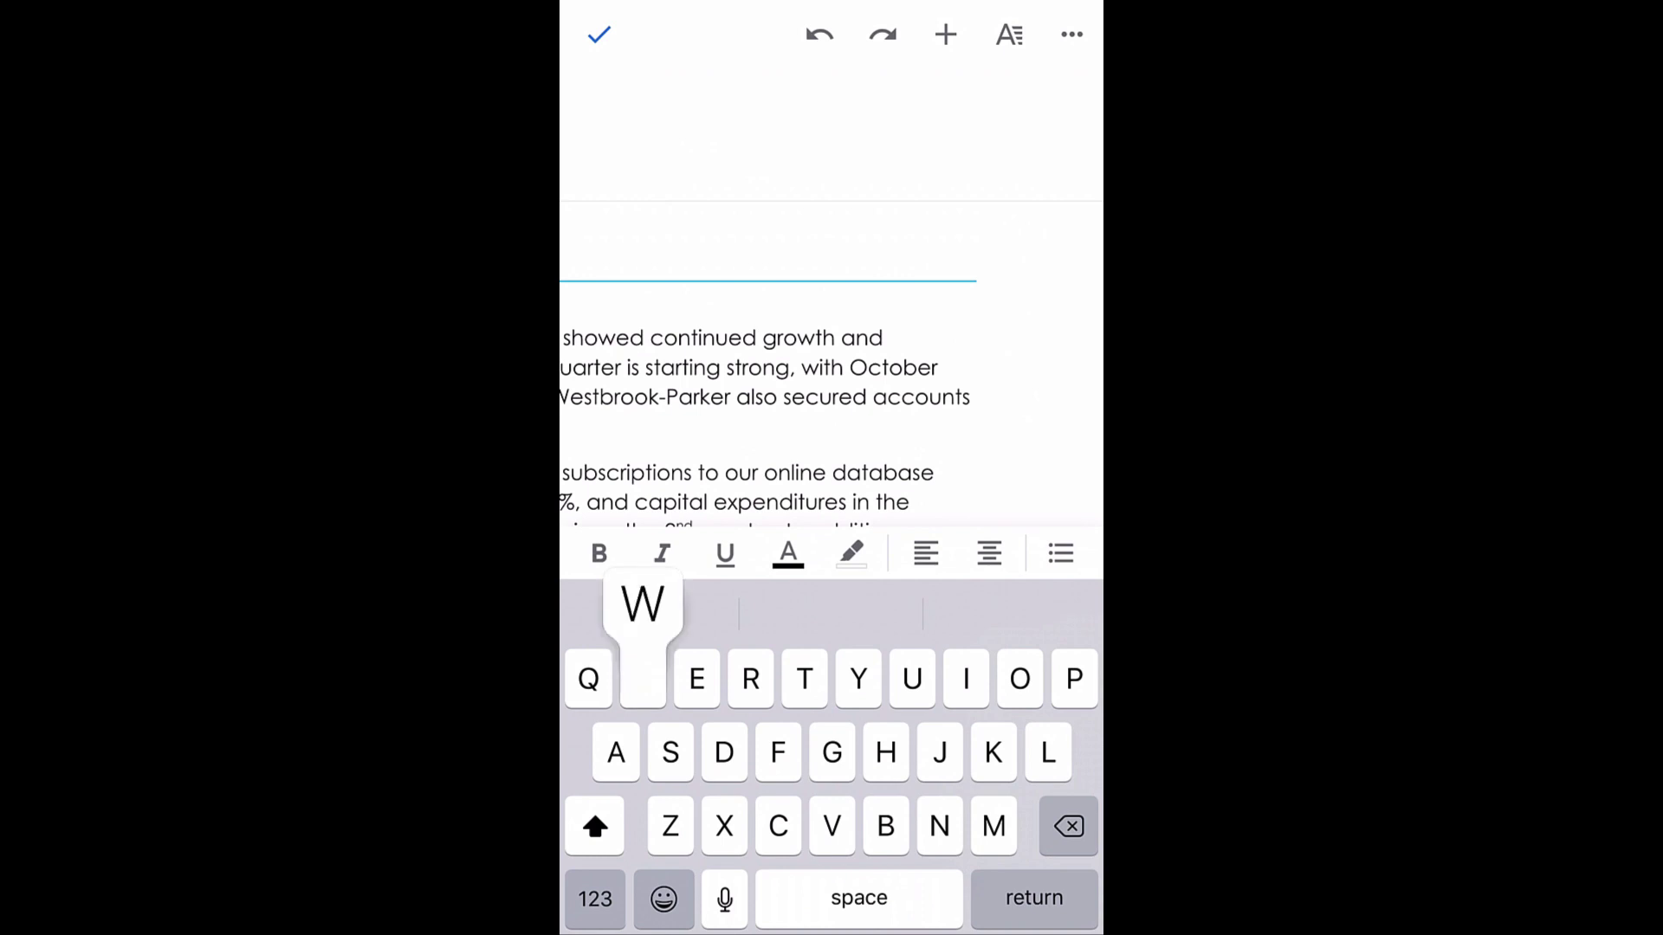
type("Westbrook-Parker")
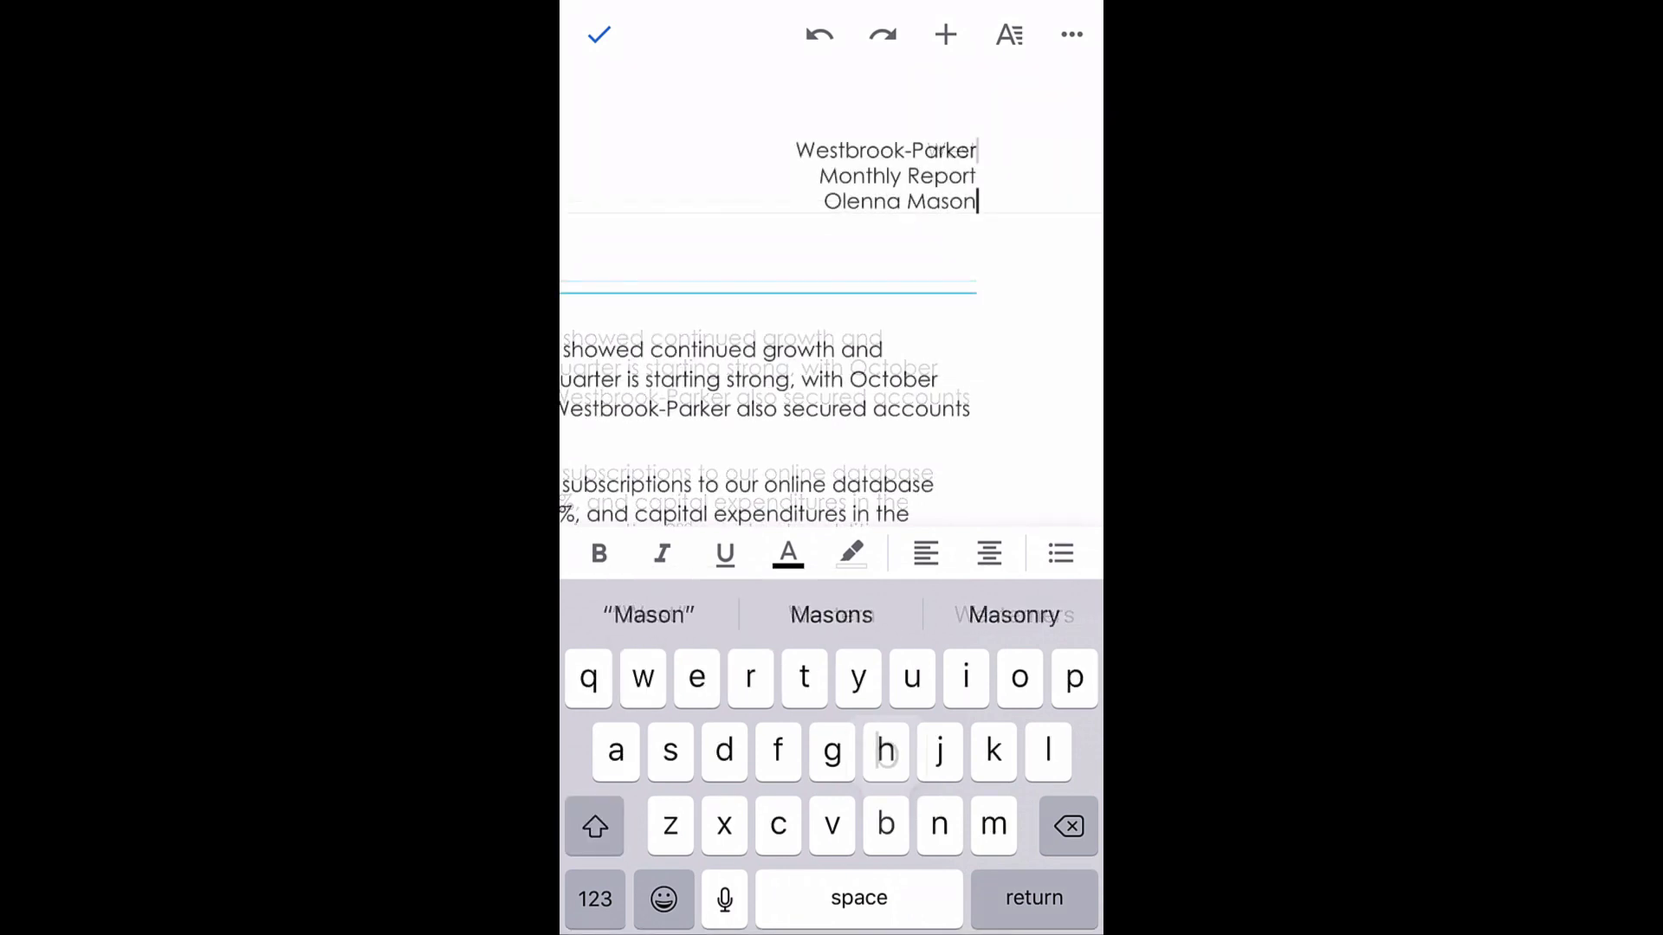
left_click(599, 36)
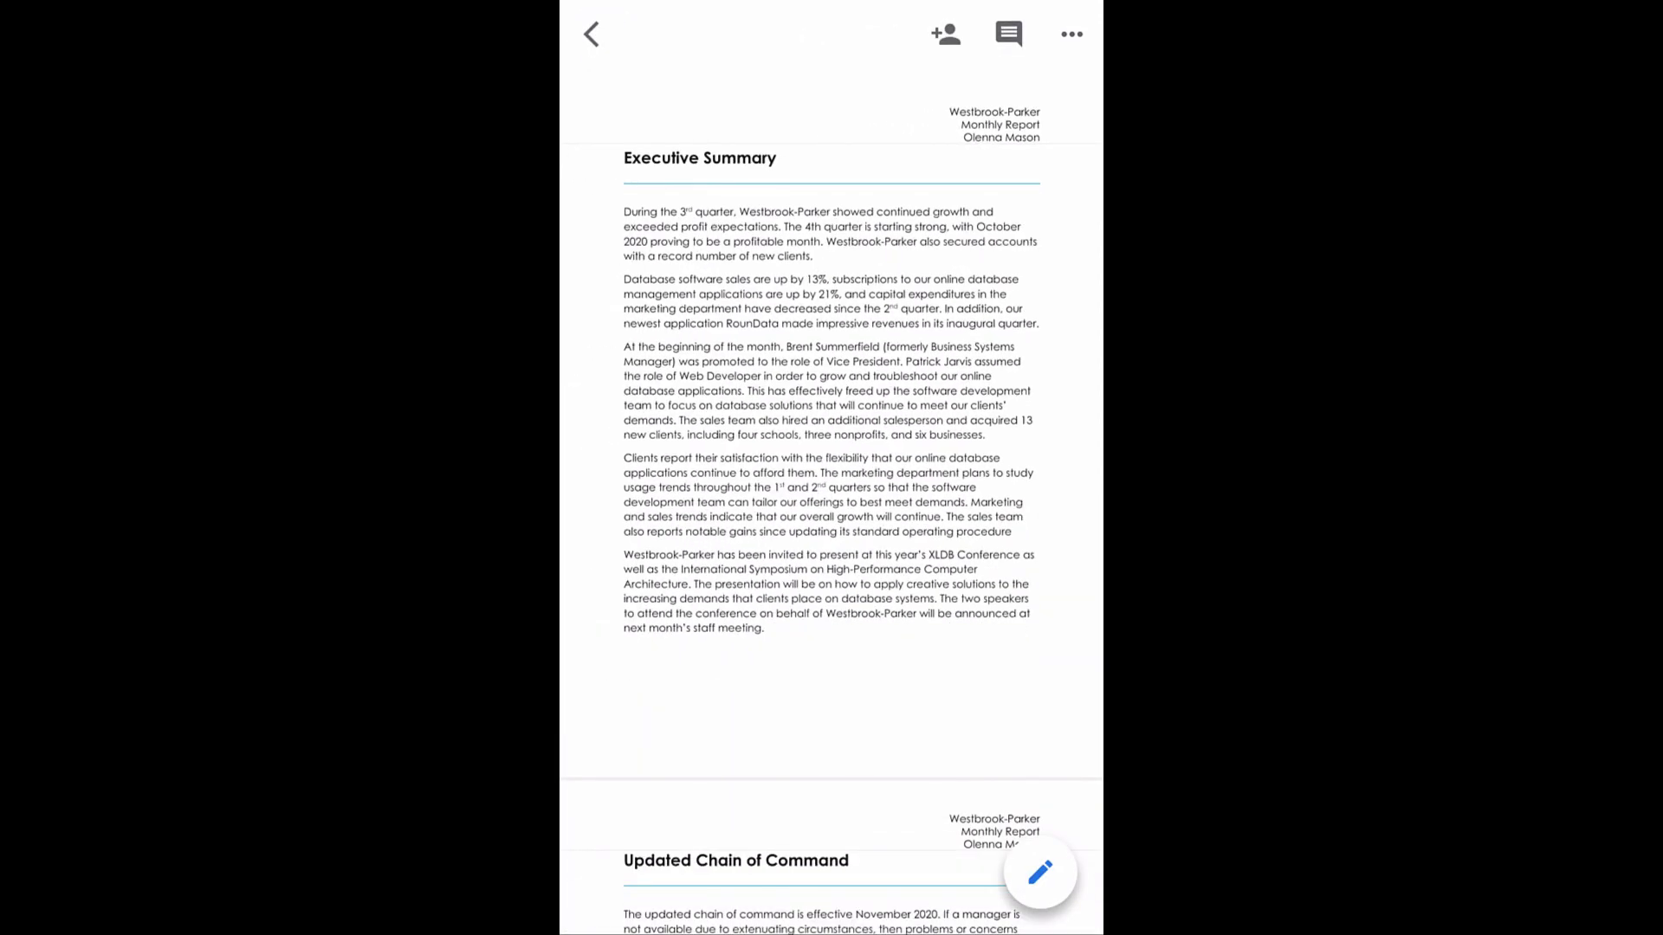
Step: Insert a page number on the right of the mobile footer using a page-number layout
double_click(905, 734)
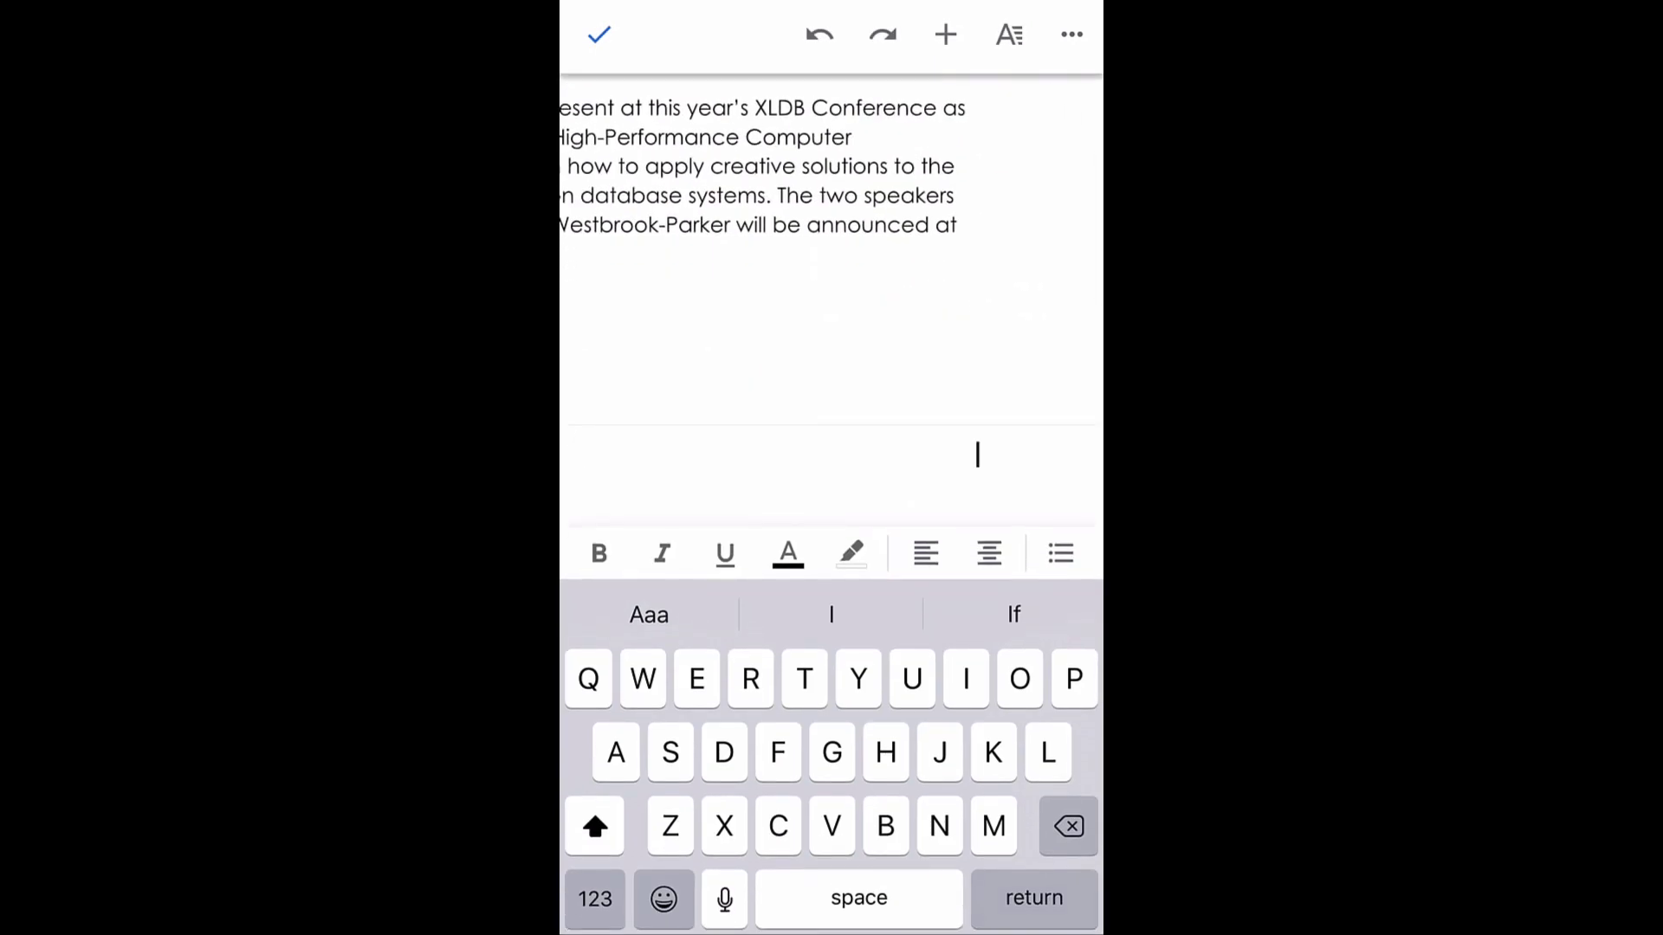
left_click(945, 35)
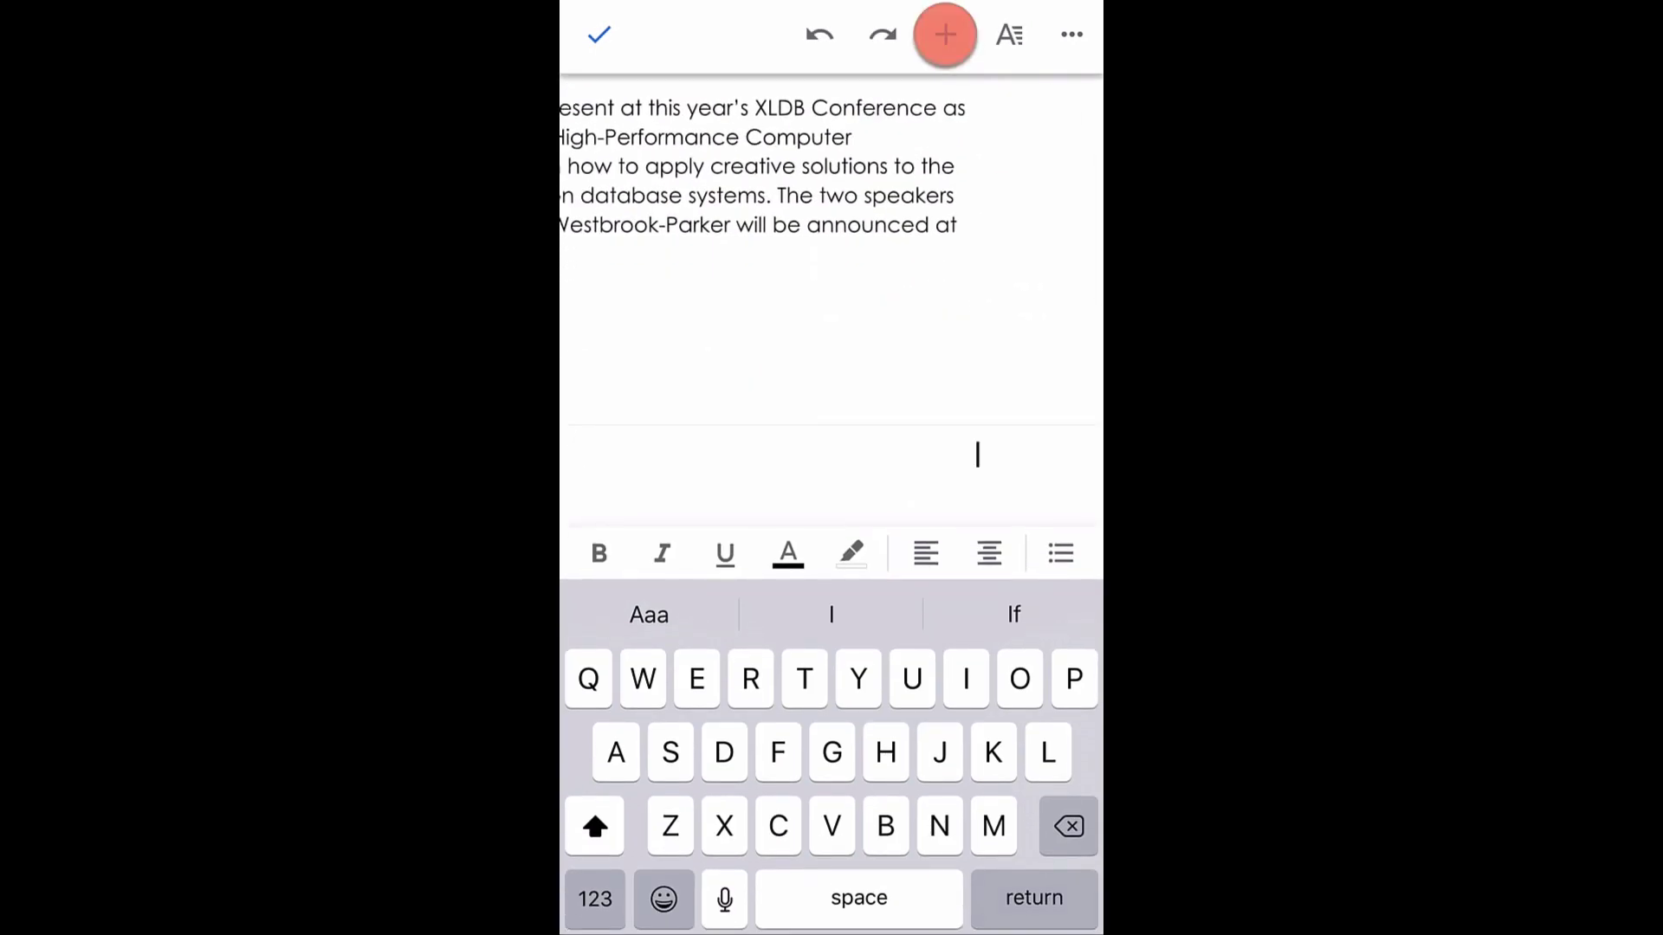
left_click_drag(829, 862, 829, 568)
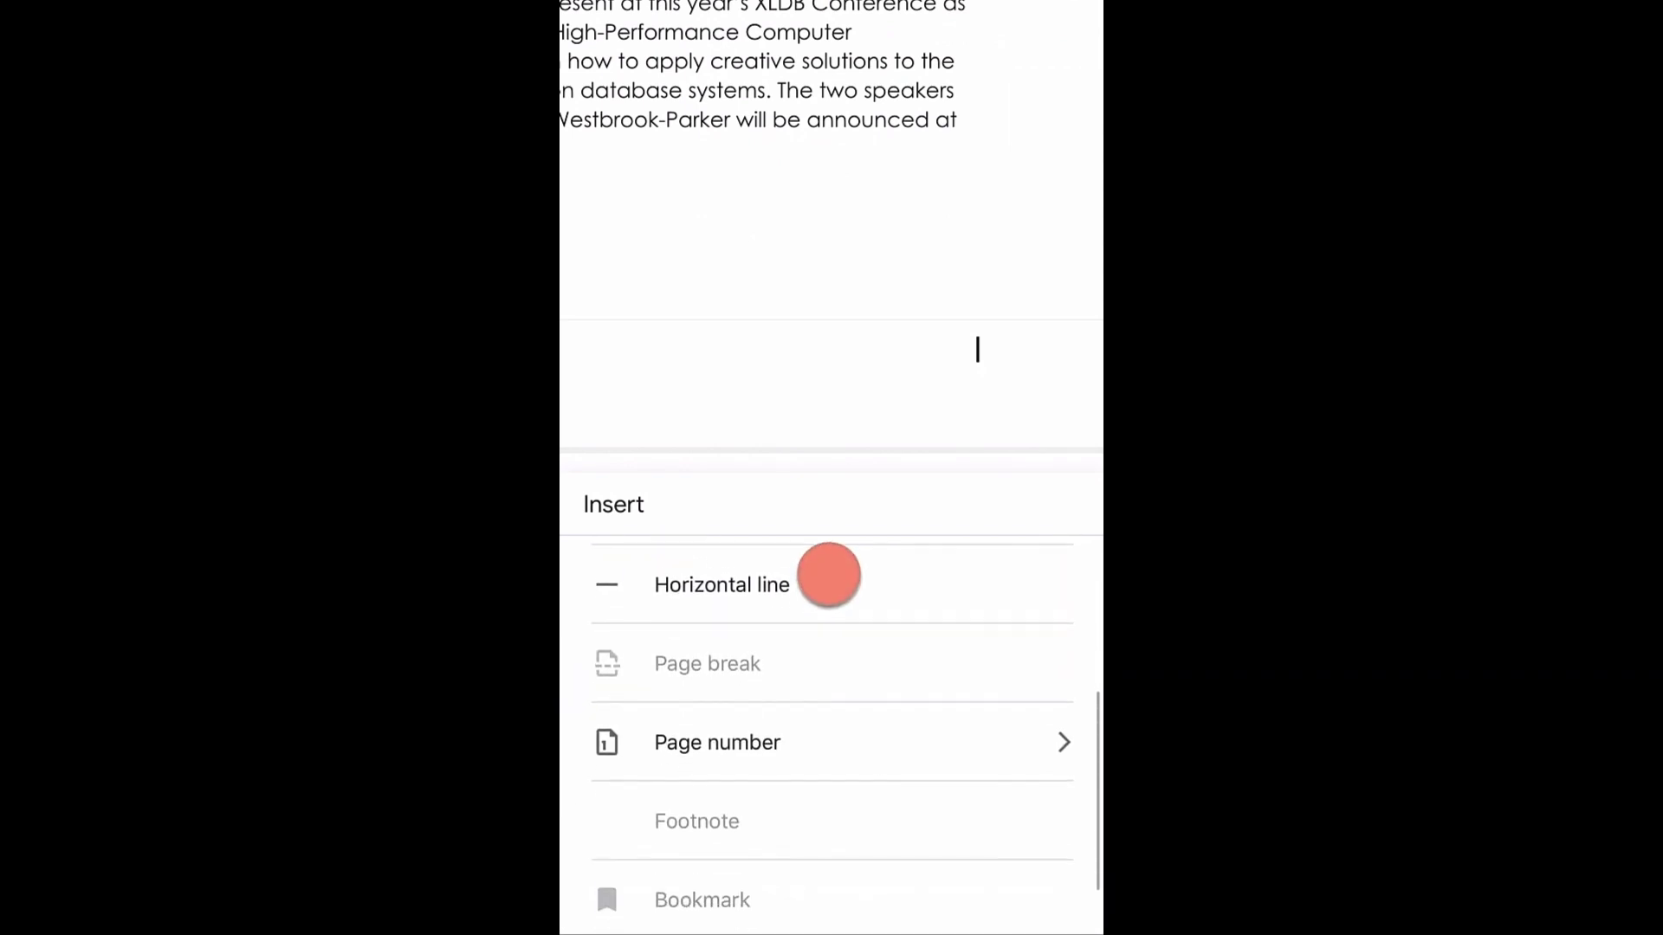
left_click(838, 657)
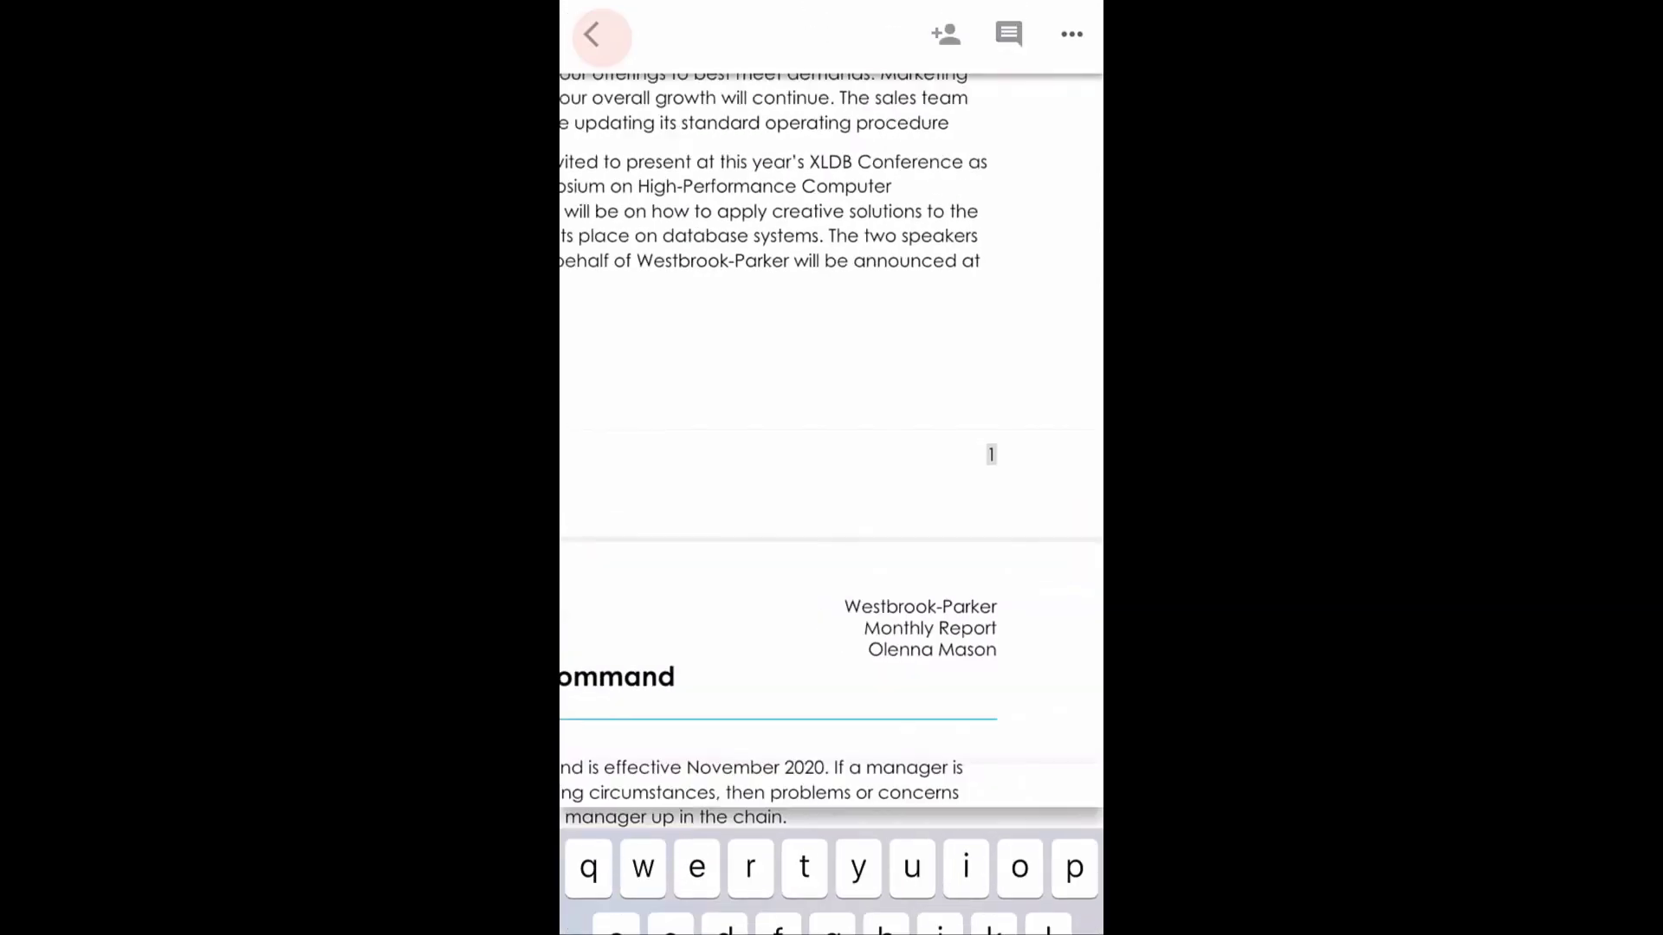
left_click_drag(814, 257, 817, 609)
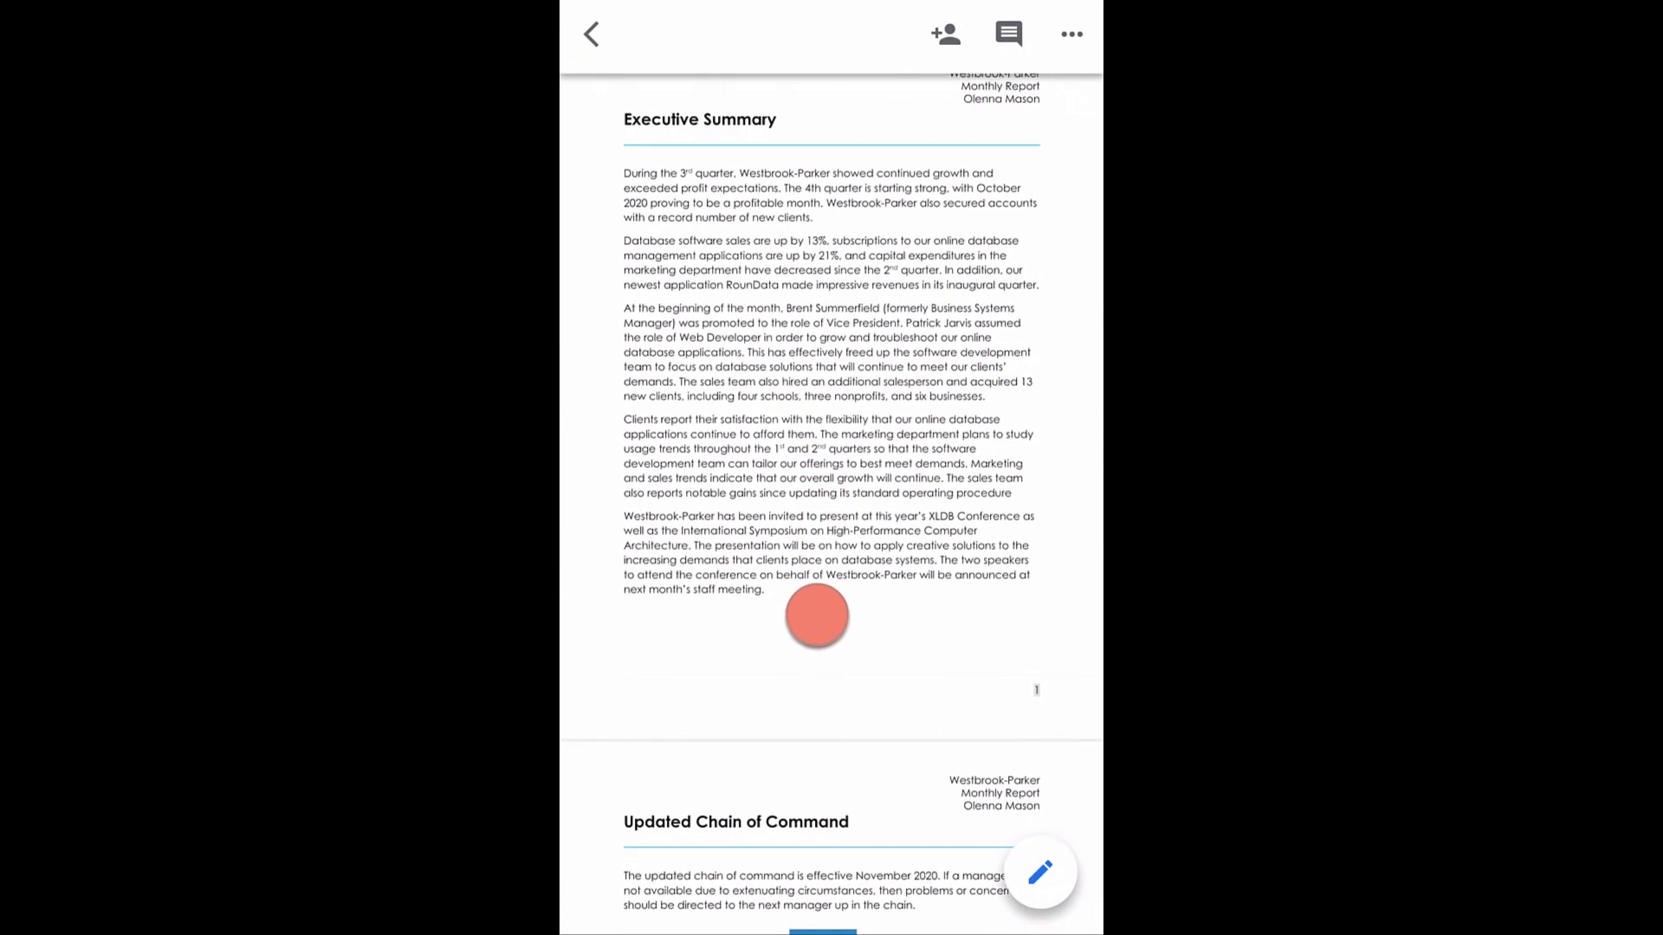